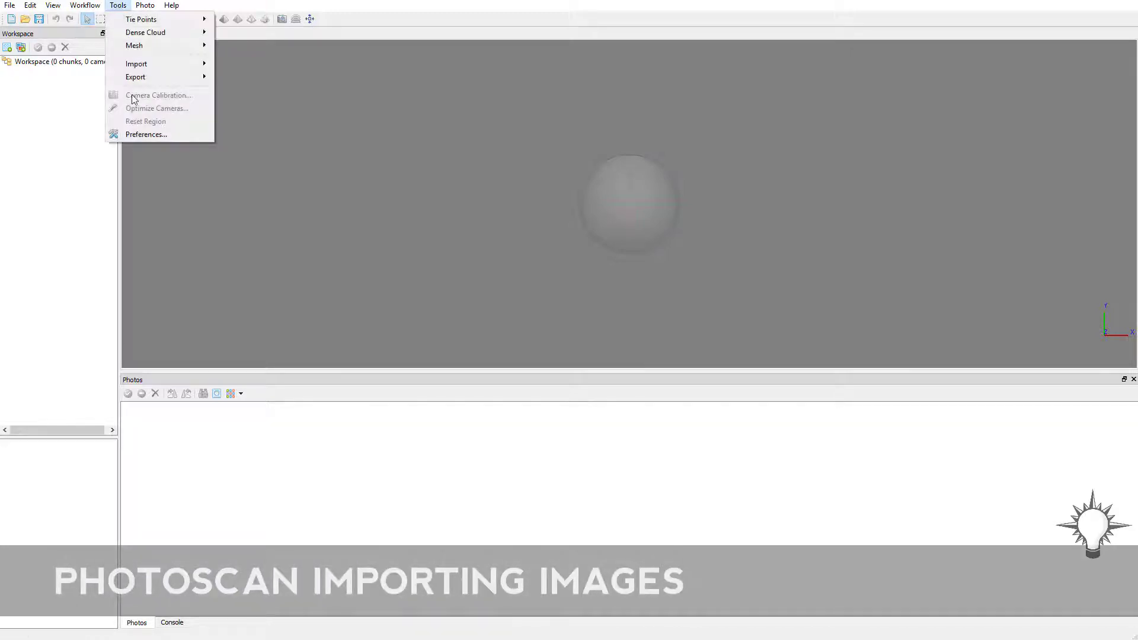
- Keep the GeForce GTX 1080 Ti checked for GPU acceleration in Preferences and apply the settings
{"action": "left_click", "coordinate": [136, 135]}
{"action": "left_click", "coordinate": [490, 179]}
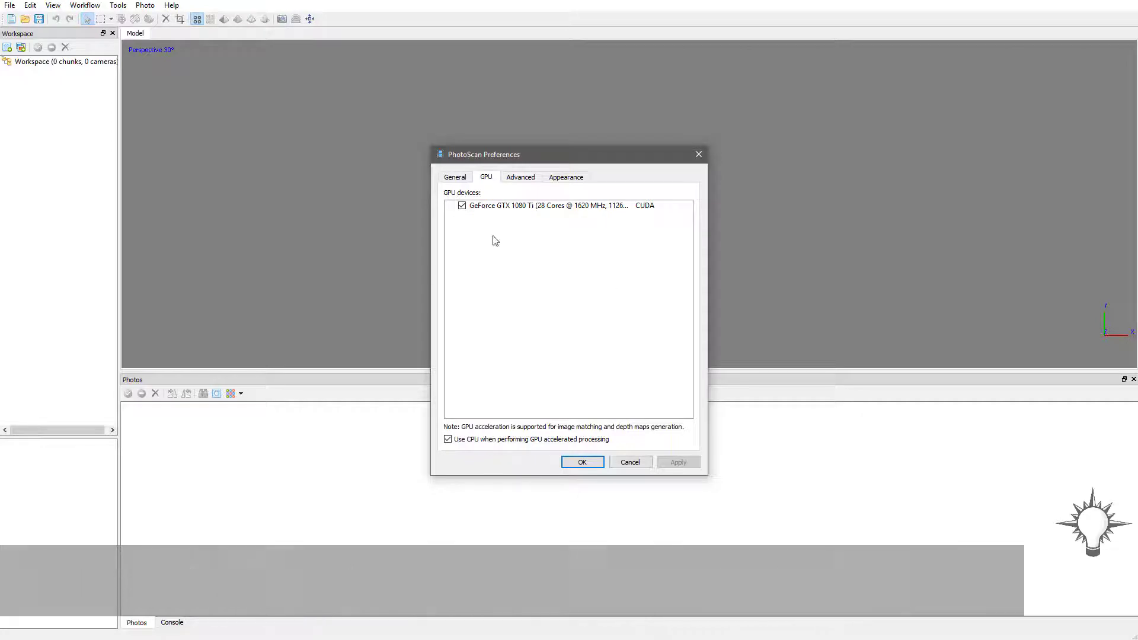
{"action": "left_click", "coordinate": [462, 206]}
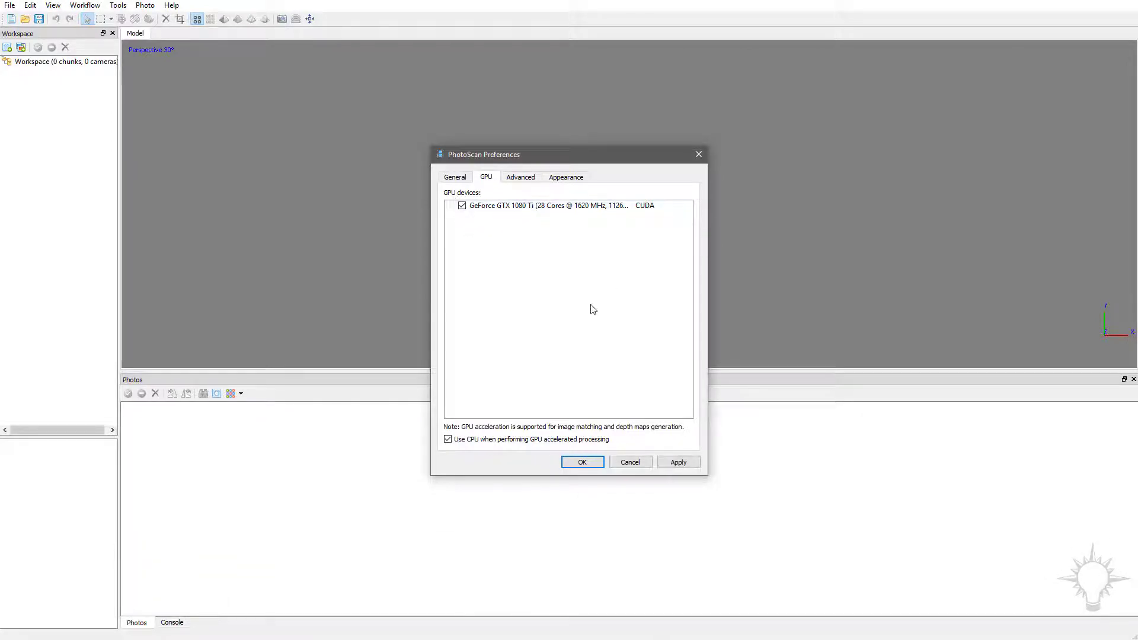
{"action": "left_click", "coordinate": [601, 463]}
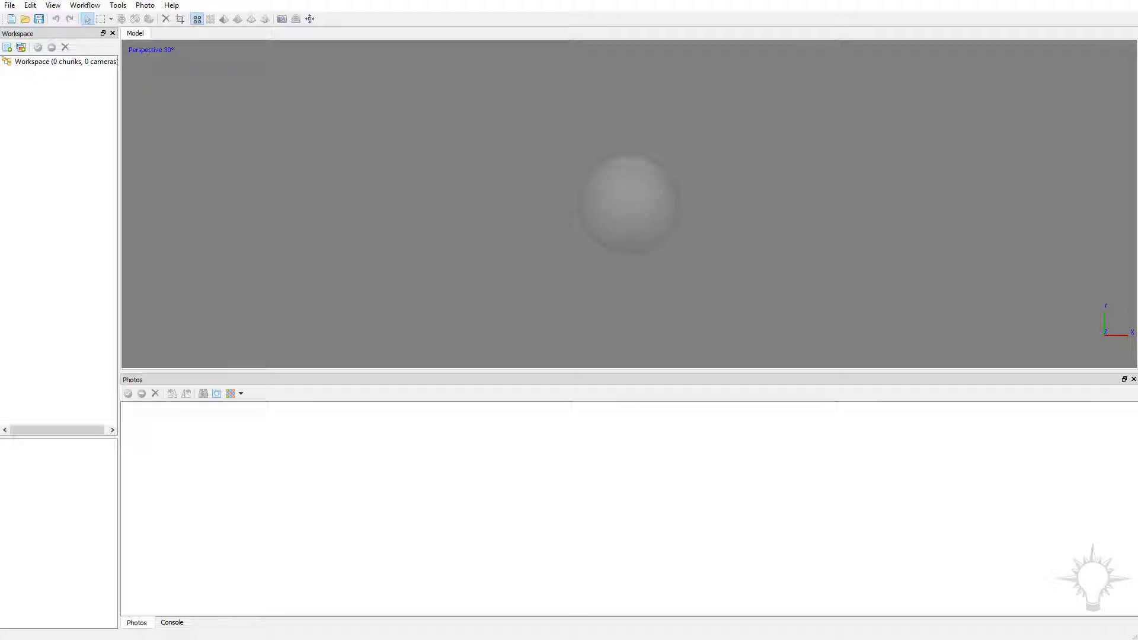
- Bring up the Windows system information with Super+Pause
{"action": "key", "text": "super+Pause"}
- Browse the photo picker to the girl_statue folder and sort its files by type
{"action": "left_click", "coordinate": [21, 48]}
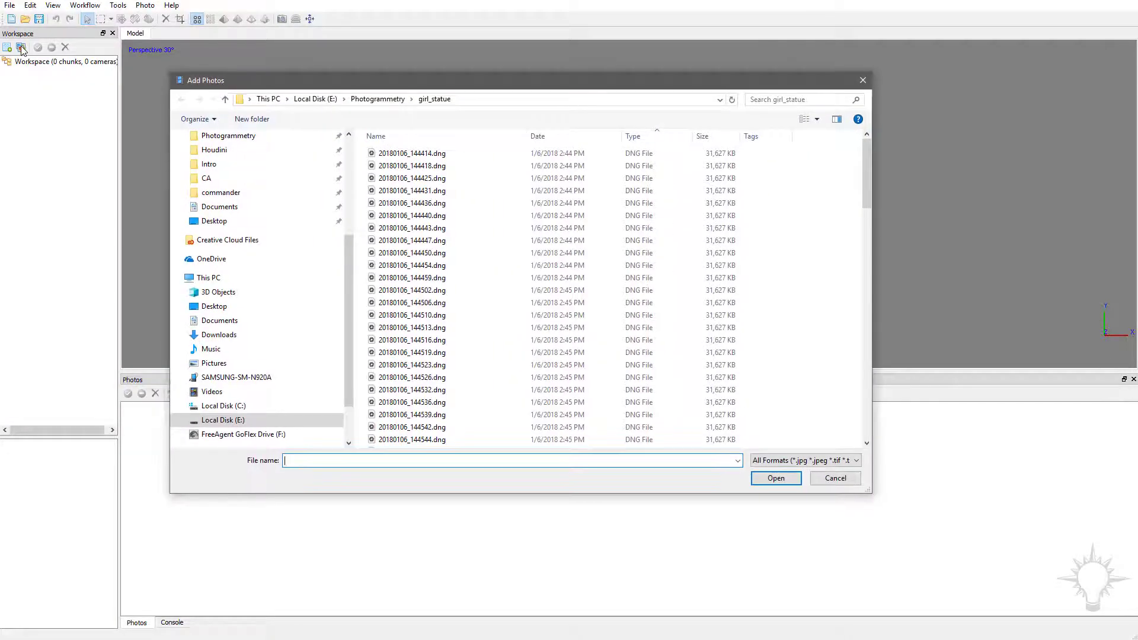
{"action": "key", "text": "Escape"}
{"action": "left_click", "coordinate": [378, 99]}
{"action": "double_click", "coordinate": [407, 165]}
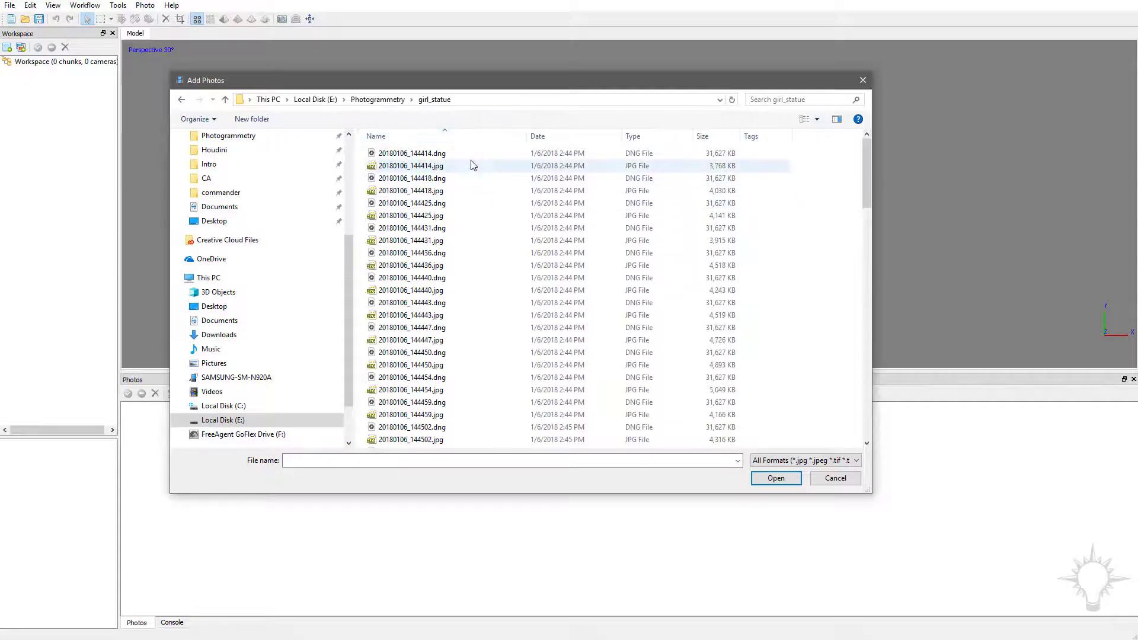
{"action": "left_click", "coordinate": [471, 166]}
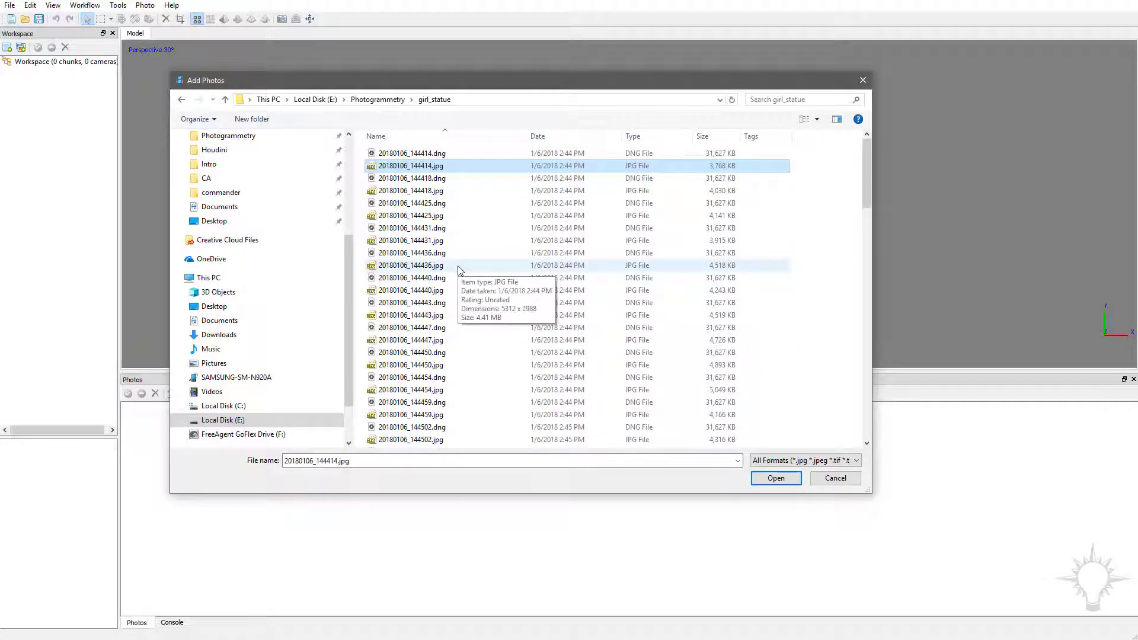
{"action": "left_click", "coordinate": [654, 137]}
- Select every DNG from 20180106_144414.dng through 20180106_144756.dng, leaving the JPGs out
{"action": "right_click", "coordinate": [544, 290]}
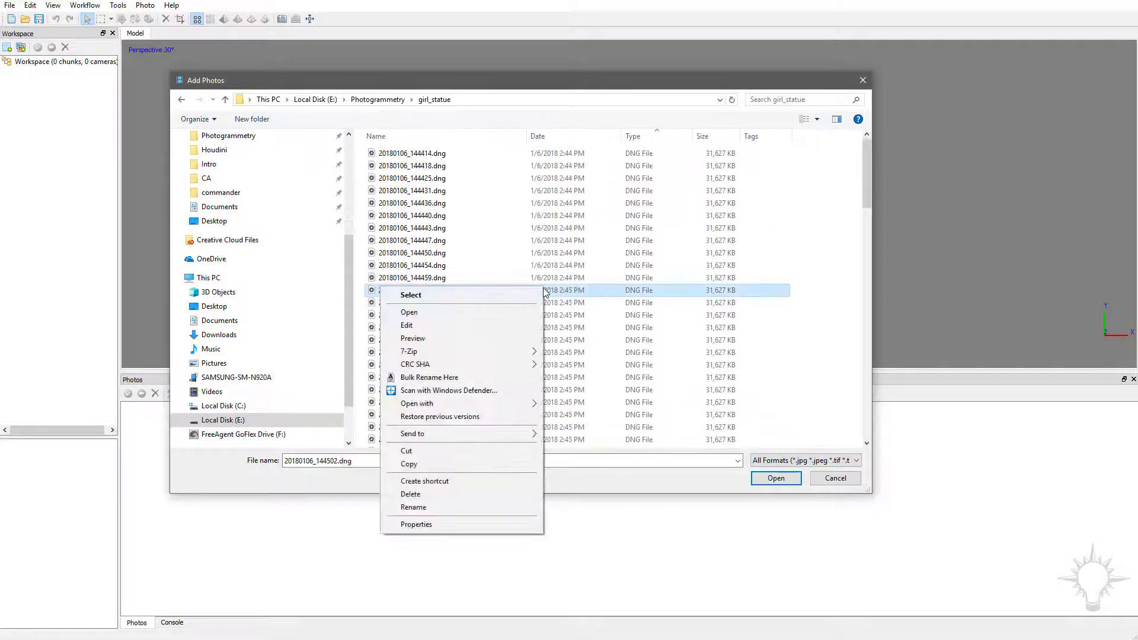
{"action": "left_click", "coordinate": [415, 227]}
{"action": "right_click", "coordinate": [362, 196]}
{"action": "mouse_move", "coordinate": [332, 202]}
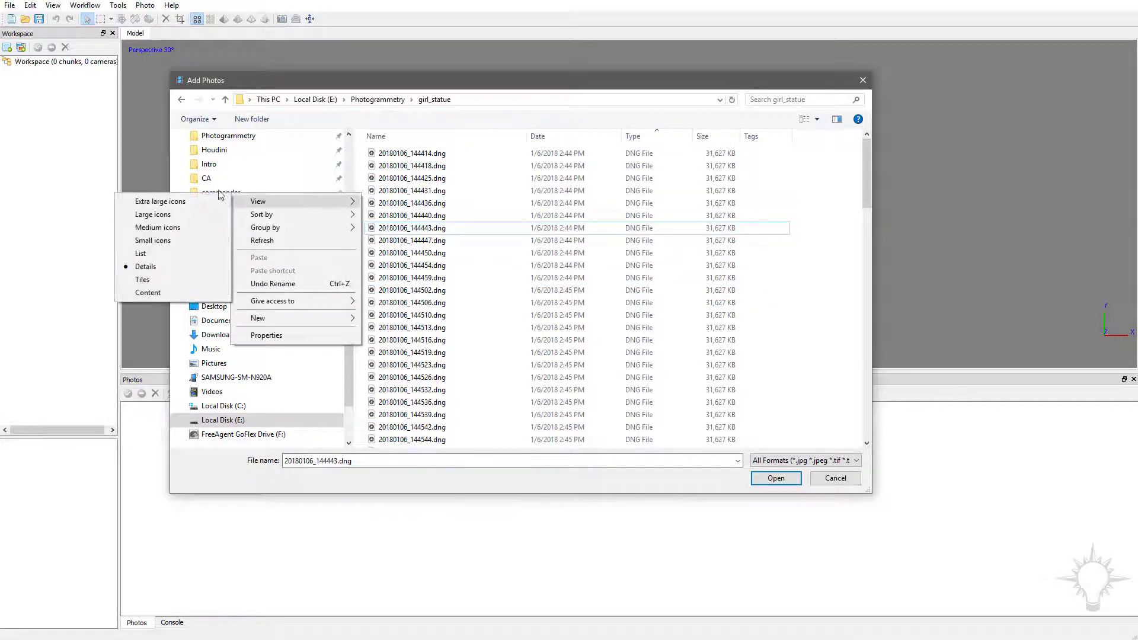
{"action": "left_click", "coordinate": [429, 165]}
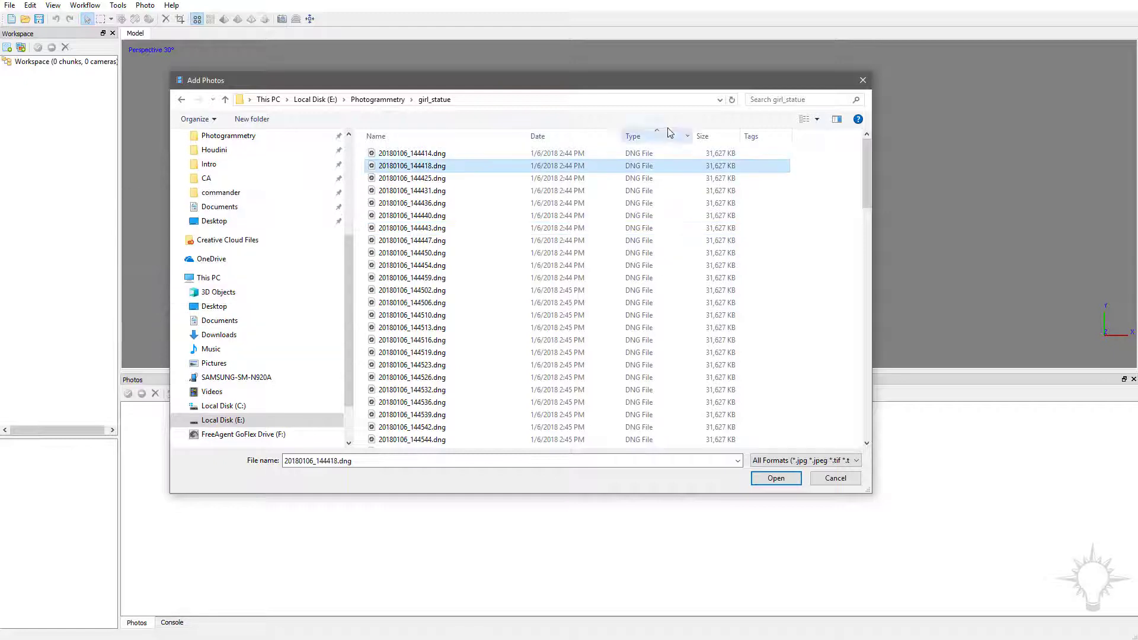
{"action": "left_click", "coordinate": [435, 153]}
{"action": "scroll", "coordinate": [456, 341], "scroll_direction": "down", "scroll_amount": 7}
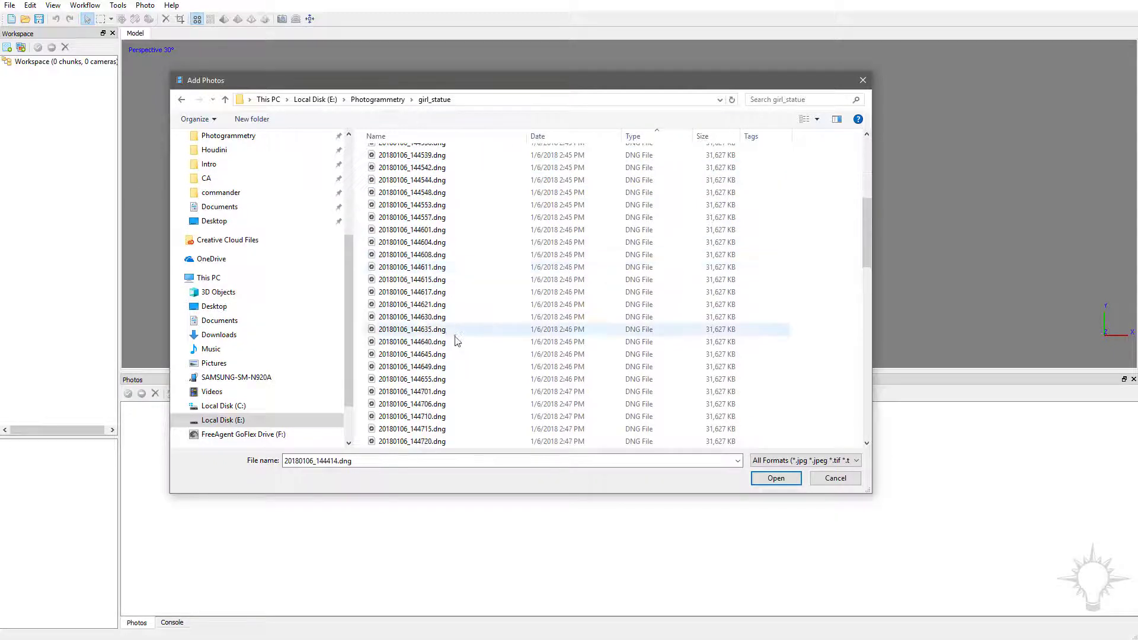
{"action": "scroll", "coordinate": [450, 385], "scroll_direction": "down", "scroll_amount": 3}
{"action": "left_click", "coordinate": [436, 417], "text": "shift"}
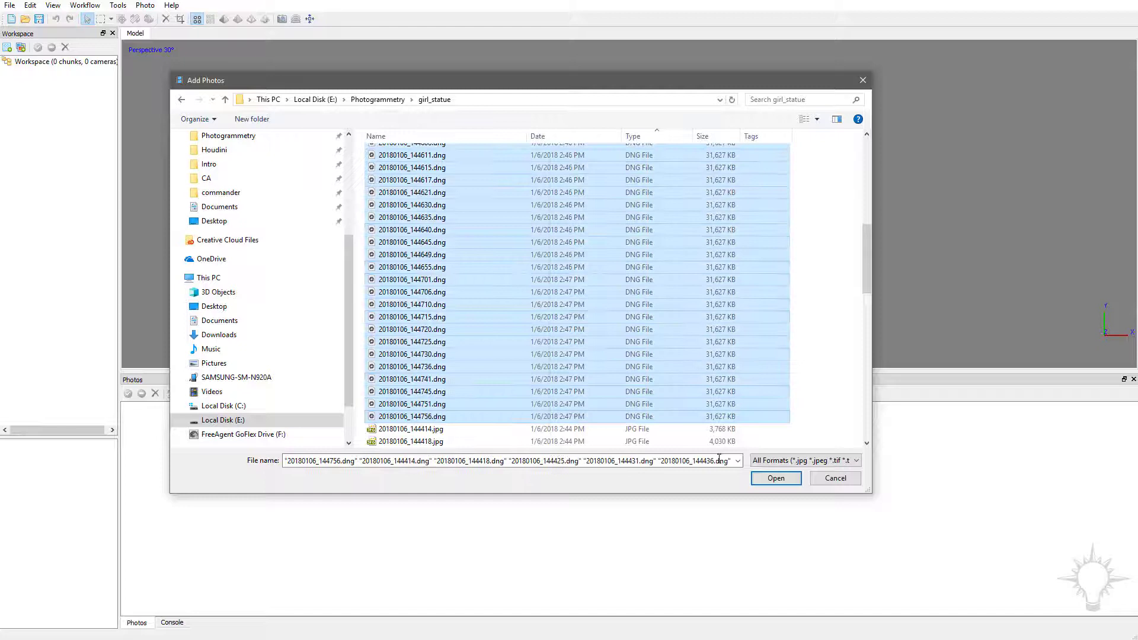
{"action": "scroll", "coordinate": [732, 261], "scroll_direction": "up", "scroll_amount": 8}
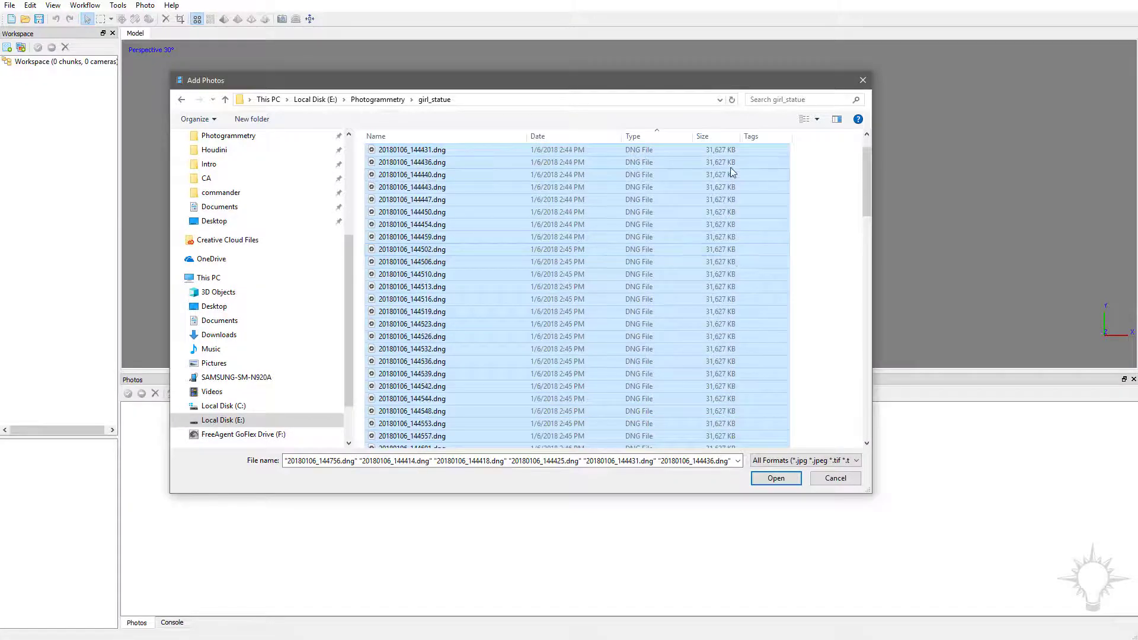
{"action": "scroll", "coordinate": [727, 329], "scroll_direction": "down", "scroll_amount": 5}
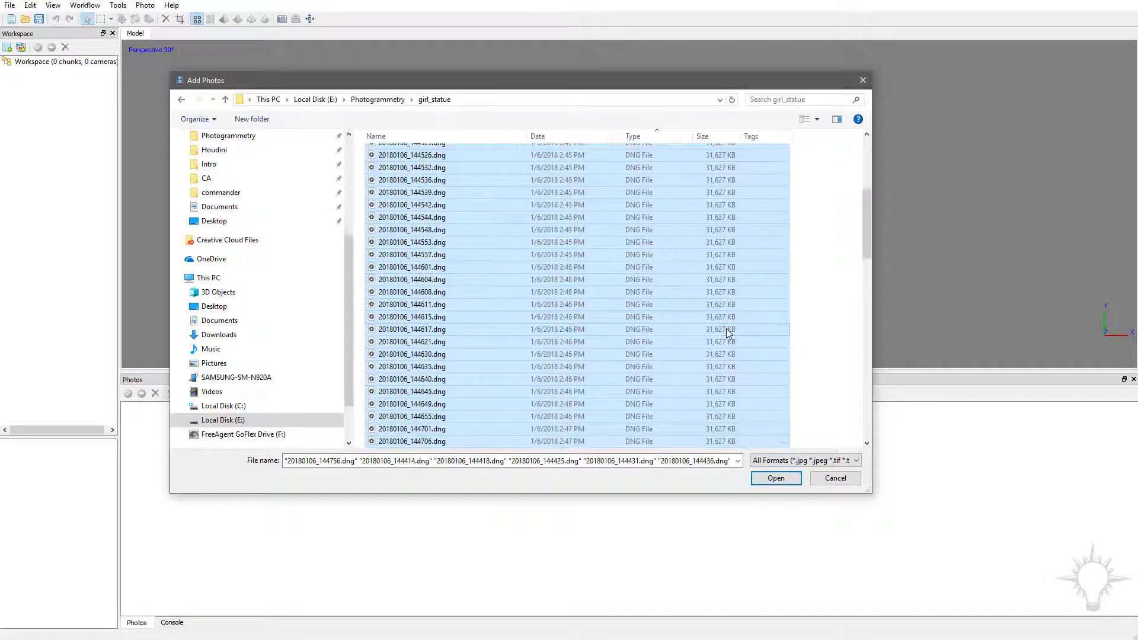
{"action": "scroll", "coordinate": [726, 328], "scroll_direction": "down", "scroll_amount": 5}
{"action": "scroll", "coordinate": [727, 329], "scroll_direction": "down", "scroll_amount": 2}
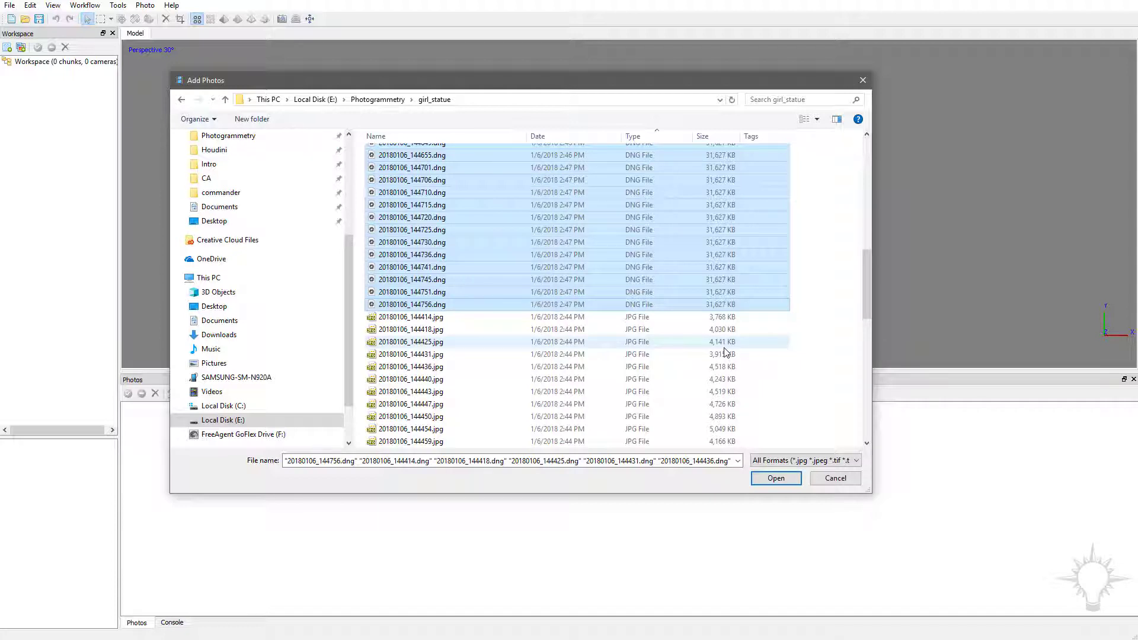
- Add the selected DNG photos, creating Chunk 1 with 52 cameras
{"action": "left_click", "coordinate": [766, 478]}
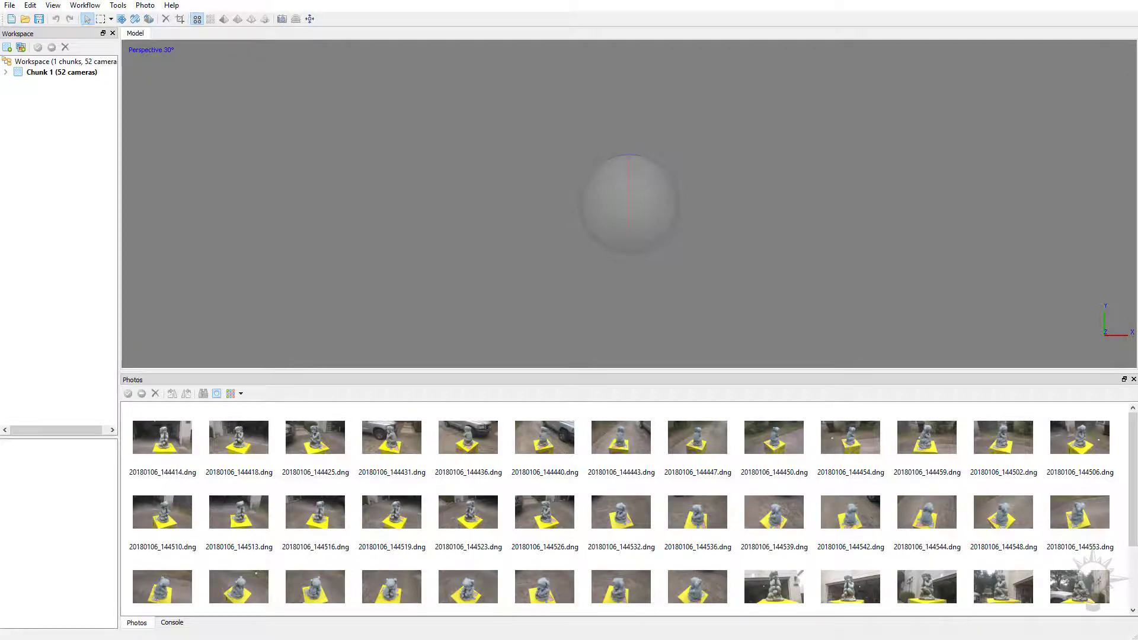
{"action": "key", "text": "alt+Tab"}
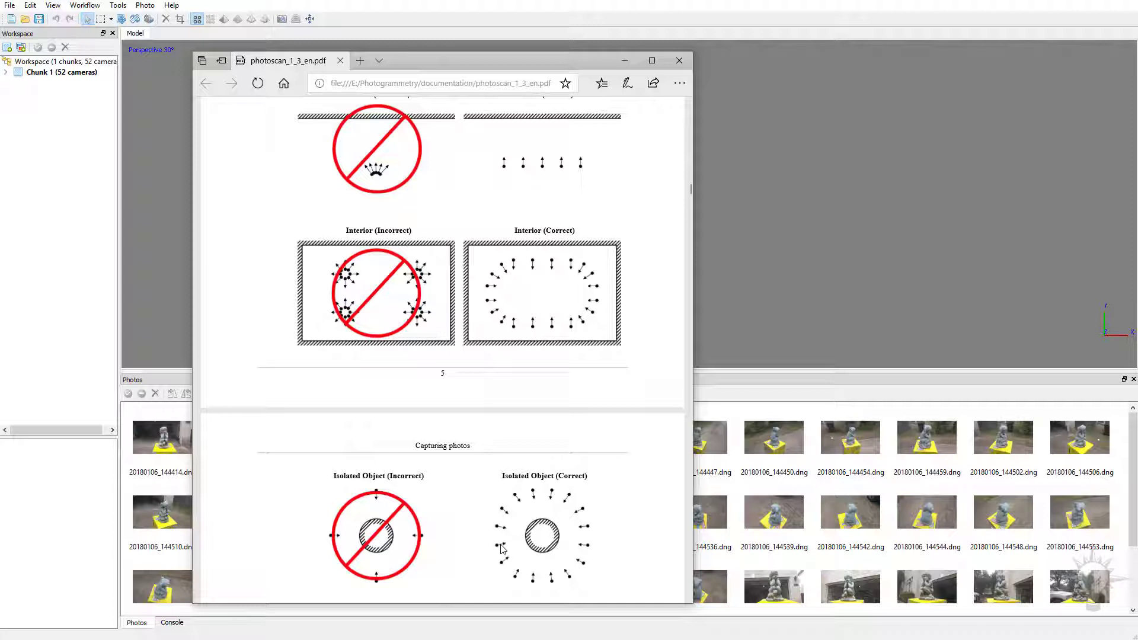
{"action": "key", "text": "alt+Tab"}
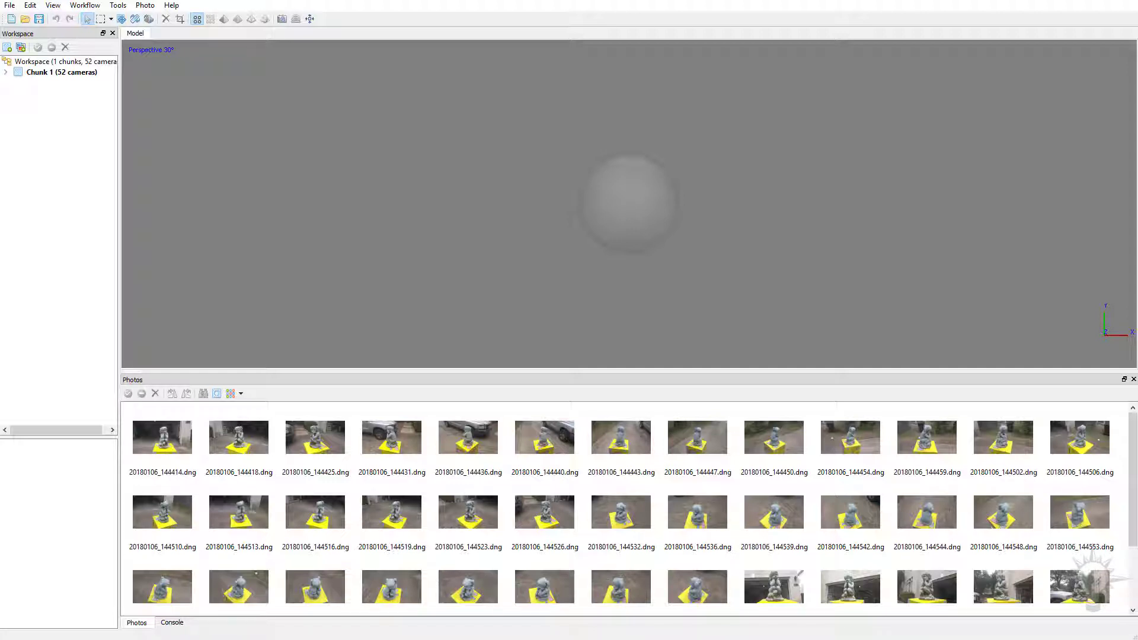
- Open photo 20180106_144414.dng and zoom in and out on it
{"action": "left_click", "coordinate": [175, 446]}
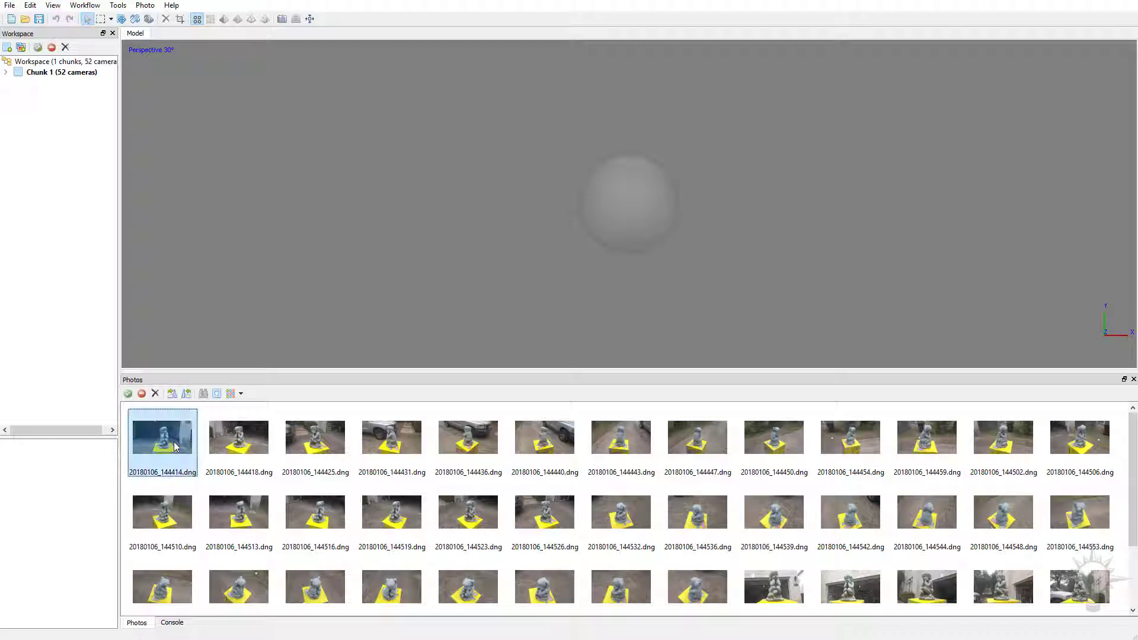
{"action": "double_click", "coordinate": [175, 445]}
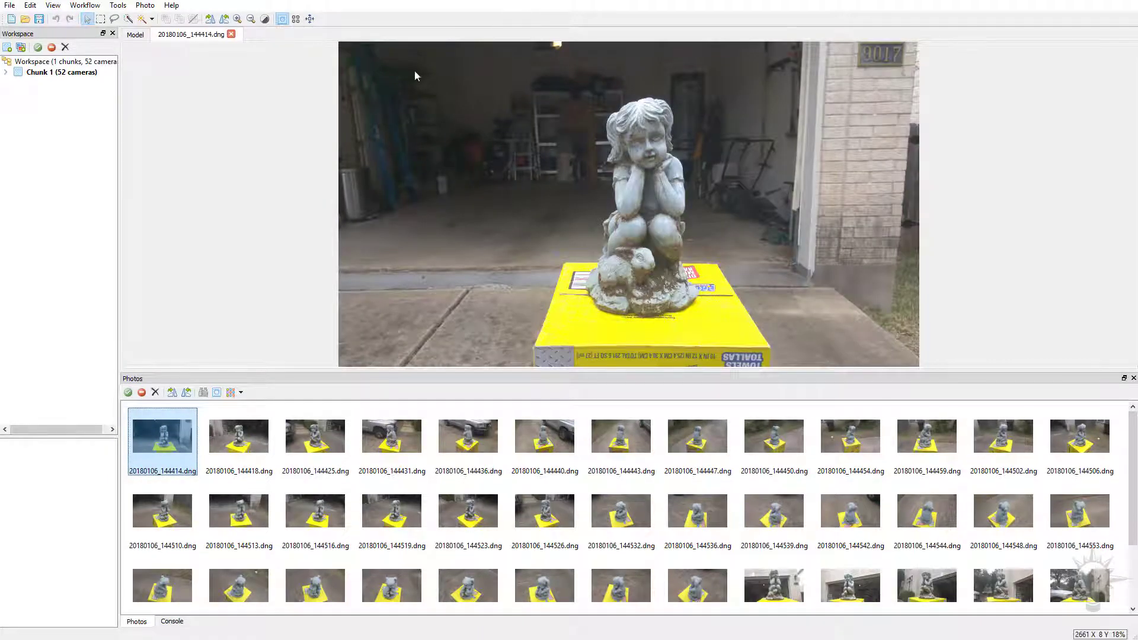
{"action": "scroll", "coordinate": [652, 168], "scroll_direction": "up", "scroll_amount": 5}
{"action": "scroll", "coordinate": [652, 168], "scroll_direction": "down", "scroll_amount": 3}
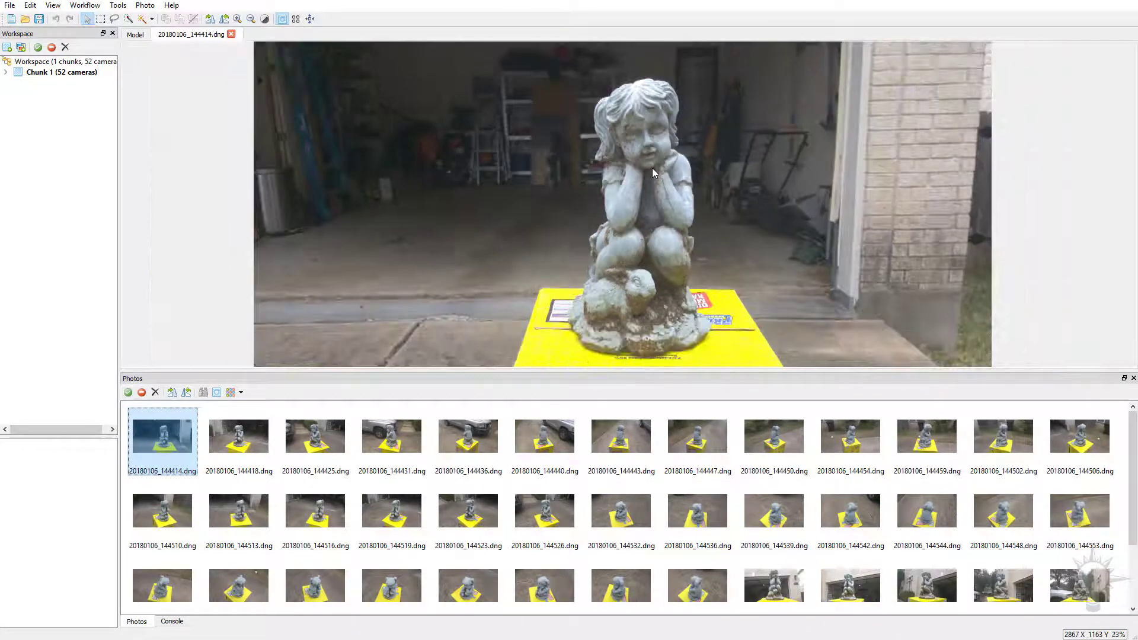
- Open photo 20180106_144523.dng and inspect the statue from head to base
{"action": "double_click", "coordinate": [486, 519]}
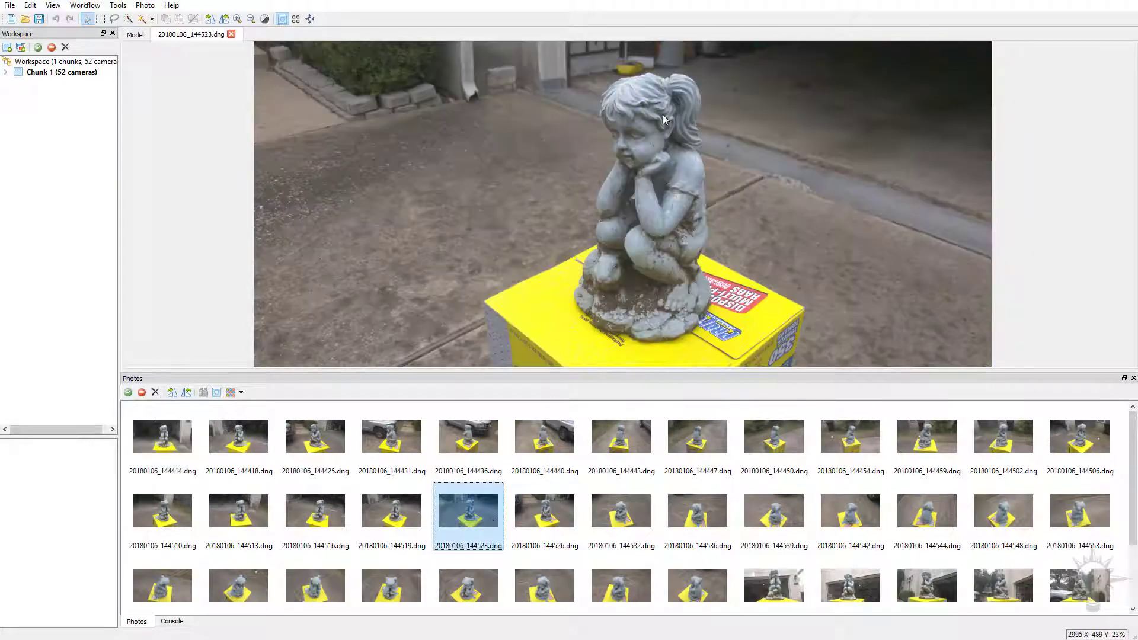
{"action": "scroll", "coordinate": [653, 169], "scroll_direction": "up", "scroll_amount": 5}
{"action": "left_click_drag", "start_coordinate": [520, 293], "coordinate": [538, 199]}
{"action": "mouse_move", "coordinate": [611, 144]}
{"action": "left_mouse_down"}
{"action": "mouse_move", "coordinate": [673, 277]}
{"action": "mouse_move", "coordinate": [628, 149]}
{"action": "left_mouse_up"}
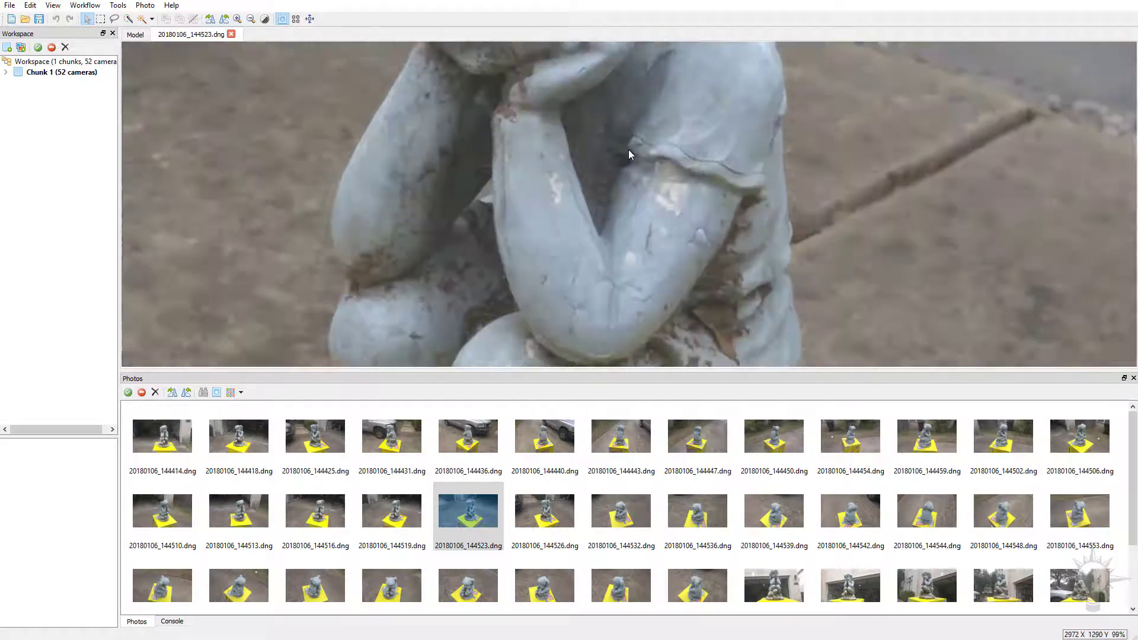
{"action": "scroll", "coordinate": [628, 151], "scroll_direction": "up", "scroll_amount": 2}
{"action": "scroll", "coordinate": [620, 158], "scroll_direction": "down", "scroll_amount": 4}
{"action": "left_click_drag", "start_coordinate": [588, 94], "coordinate": [571, 233]}
{"action": "scroll", "coordinate": [677, 187], "scroll_direction": "down", "scroll_amount": 3}
{"action": "scroll", "coordinate": [677, 187], "scroll_direction": "down", "scroll_amount": 1}
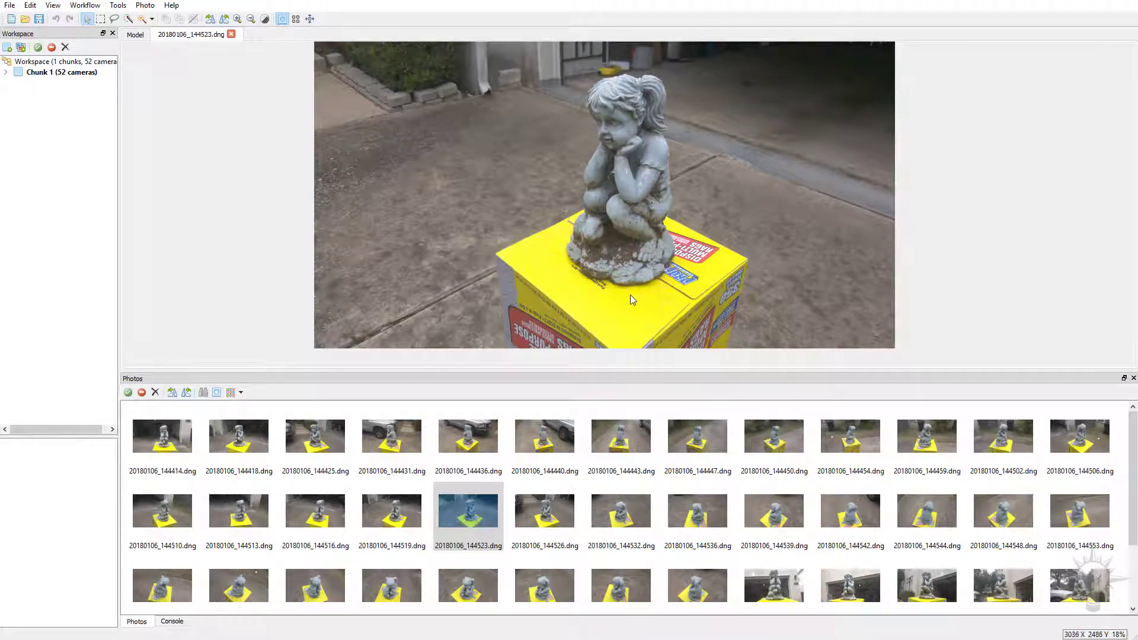
{"action": "scroll", "coordinate": [628, 293], "scroll_direction": "up", "scroll_amount": 5}
{"action": "left_click_drag", "start_coordinate": [616, 133], "coordinate": [592, 247]}
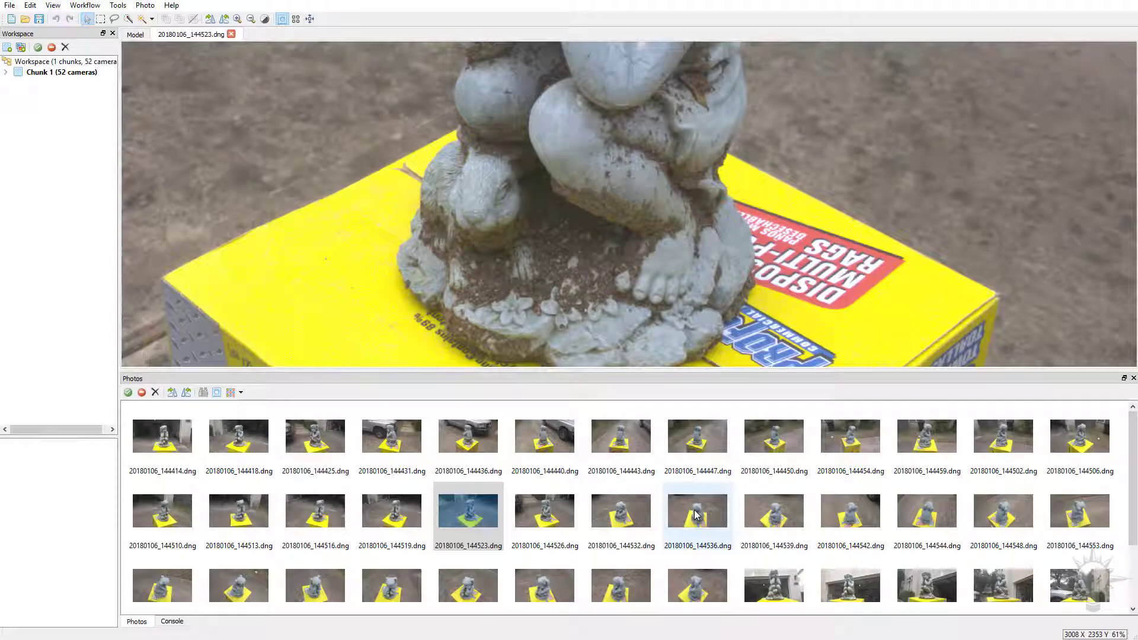
- Pick 20180106_144425.dng, then show 20180106_144418.dng and zoom it in and out
{"action": "left_click", "coordinate": [314, 437]}
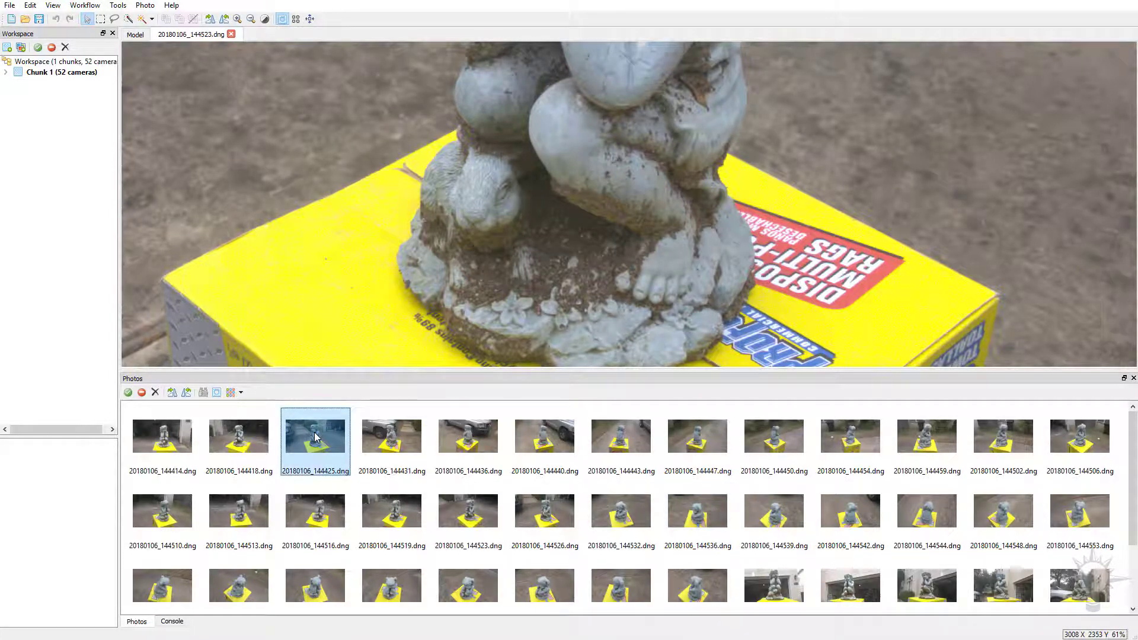
{"action": "left_click", "coordinate": [238, 437]}
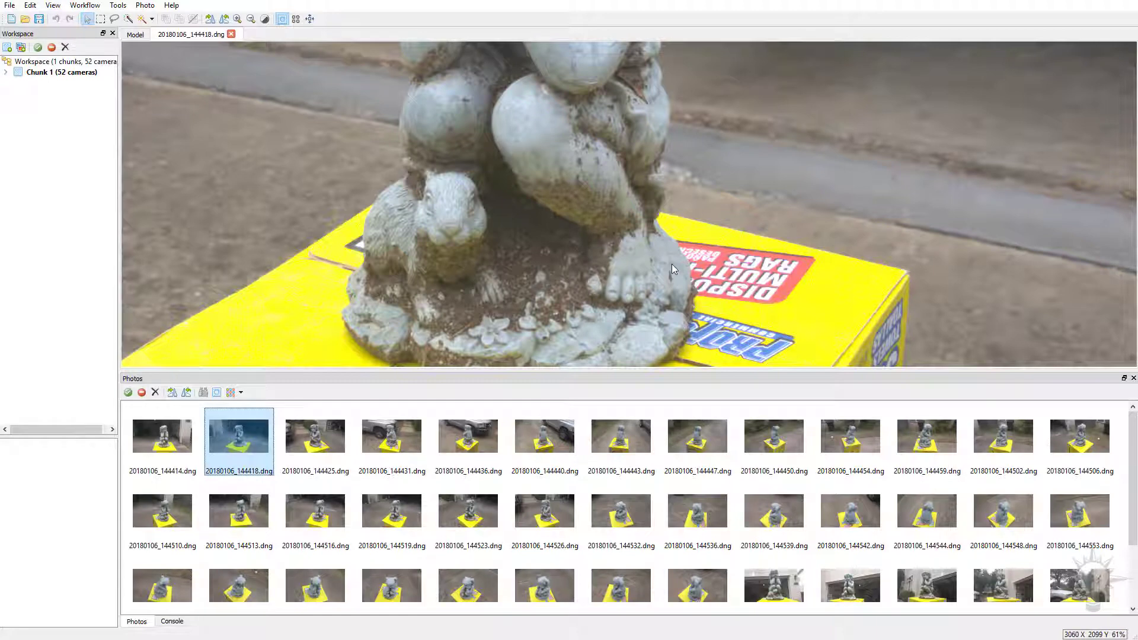
{"action": "scroll", "coordinate": [670, 264], "scroll_direction": "down", "scroll_amount": 4}
{"action": "scroll", "coordinate": [653, 234], "scroll_direction": "down", "scroll_amount": 2}
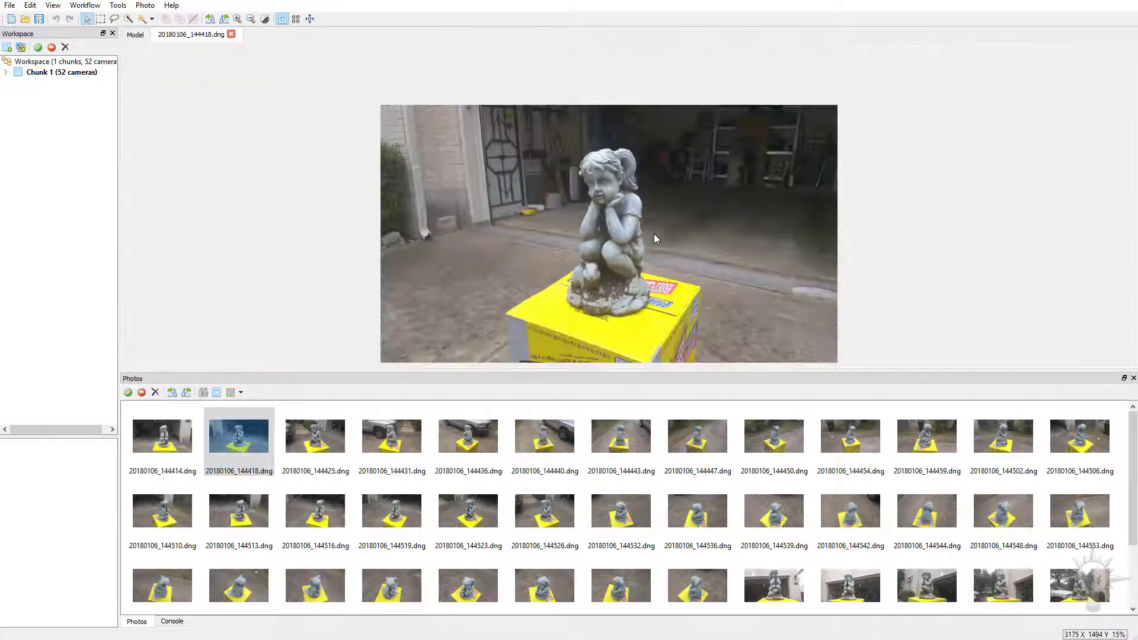
{"action": "scroll", "coordinate": [628, 250], "scroll_direction": "up", "scroll_amount": 3}
- Open photo 20180106_144539.dng, then disable and re-enable its camera
{"action": "double_click", "coordinate": [791, 522]}
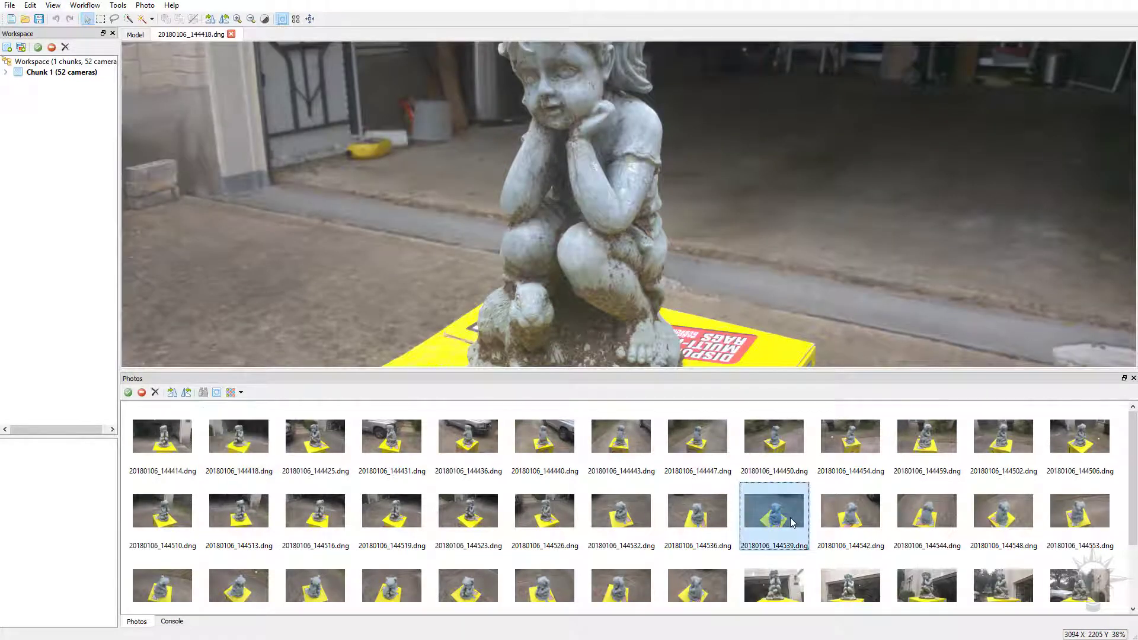
{"action": "left_click_drag", "start_coordinate": [652, 212], "coordinate": [667, 133]}
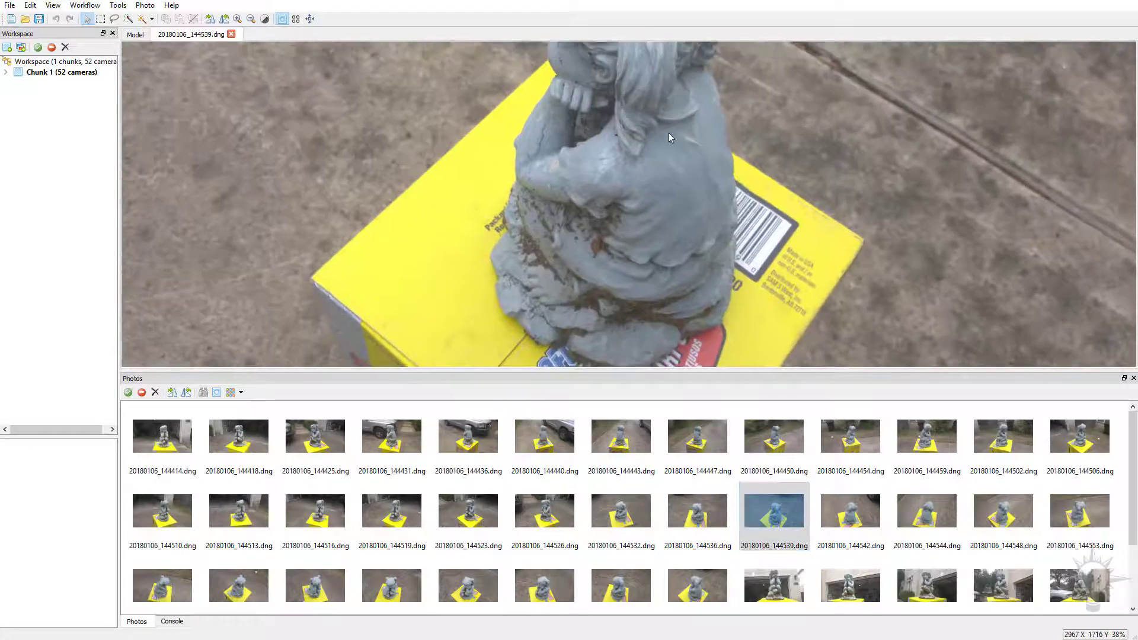
{"action": "left_click", "coordinate": [773, 512]}
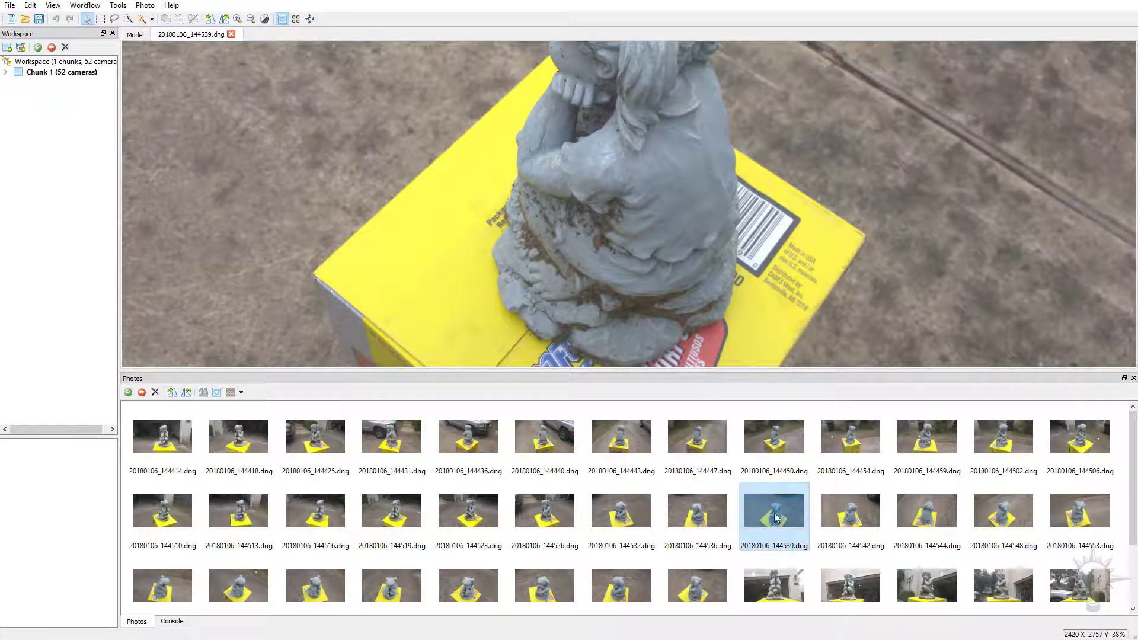
{"action": "left_click", "coordinate": [142, 393]}
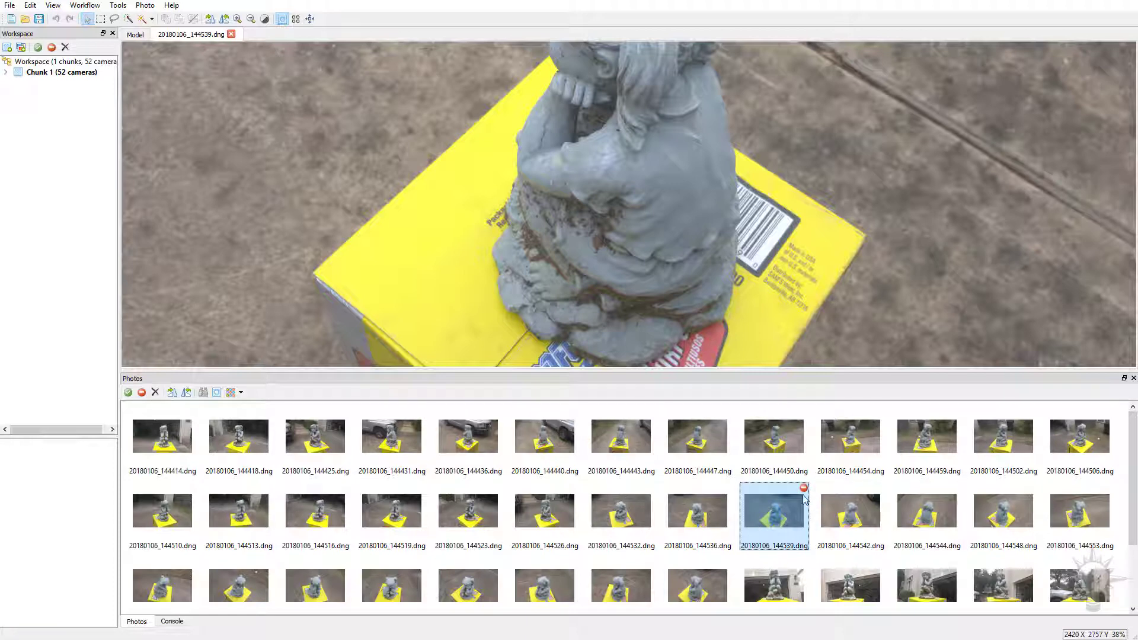
{"action": "left_click", "coordinate": [128, 392]}
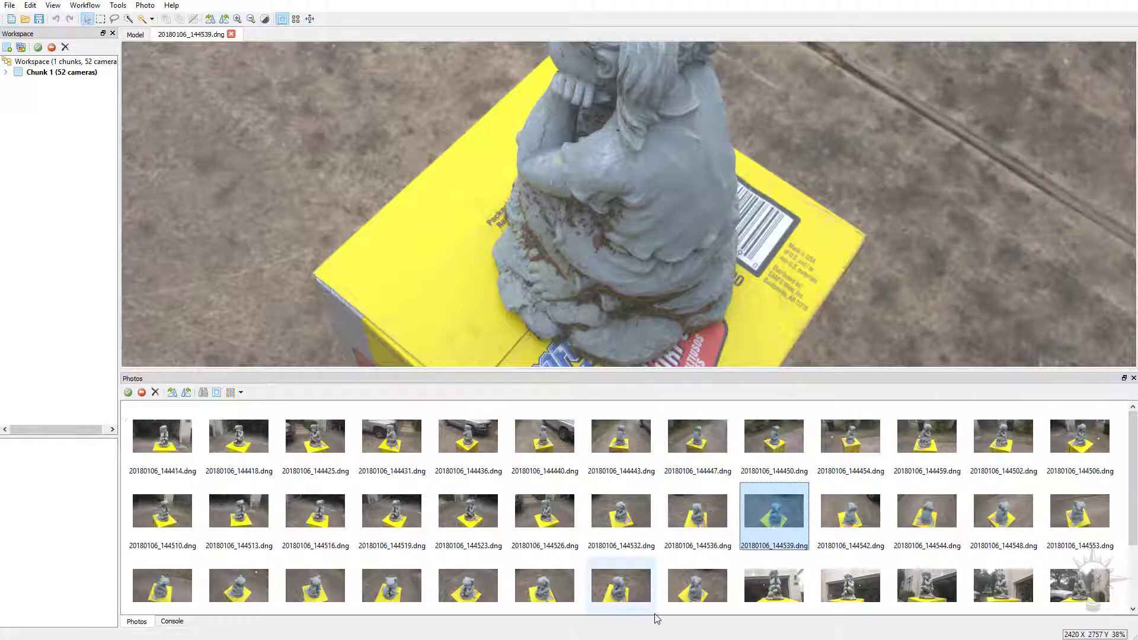
{"action": "scroll", "coordinate": [586, 252], "scroll_direction": "down", "scroll_amount": 3}
{"action": "scroll", "coordinate": [614, 255], "scroll_direction": "up", "scroll_amount": 2}
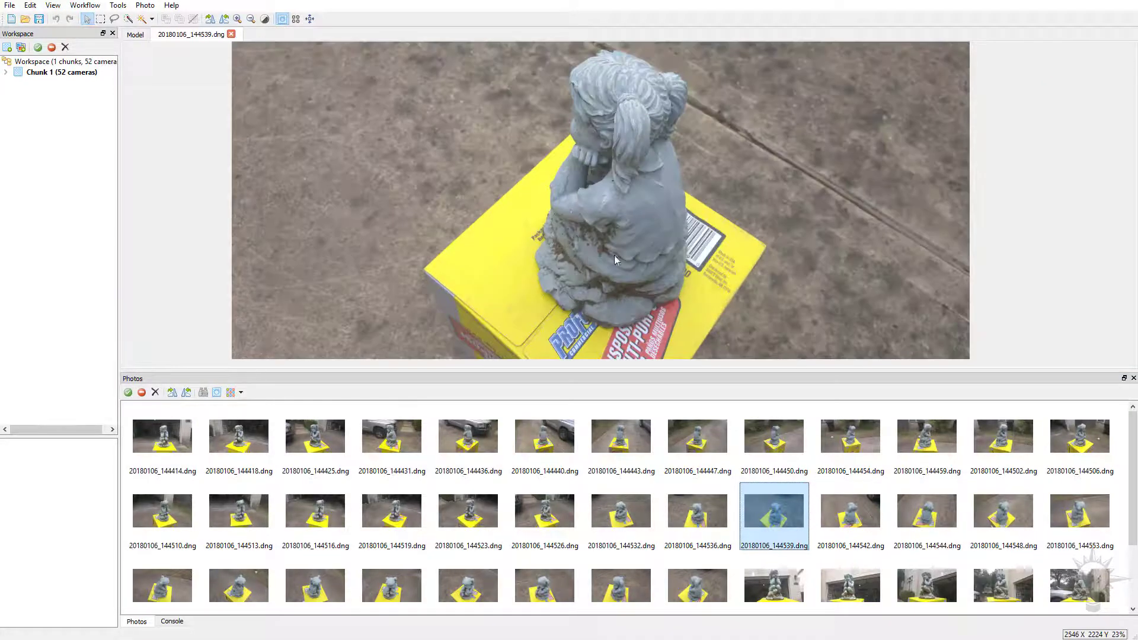
{"action": "scroll", "coordinate": [610, 471], "scroll_direction": "down", "scroll_amount": 1}
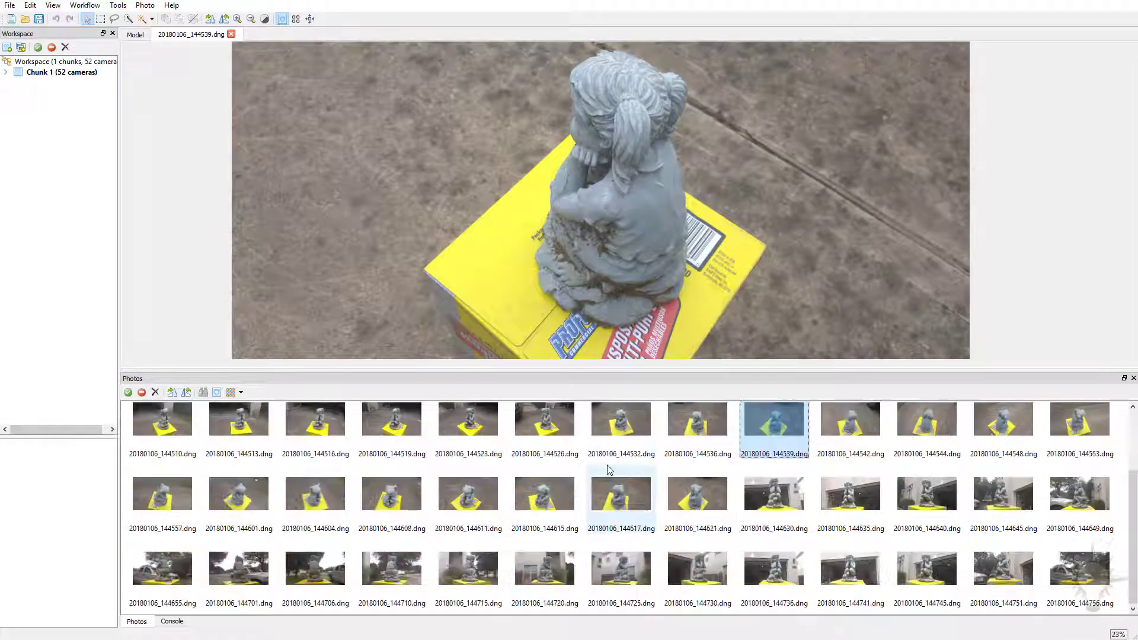
{"action": "scroll", "coordinate": [616, 486], "scroll_direction": "up", "scroll_amount": 1}
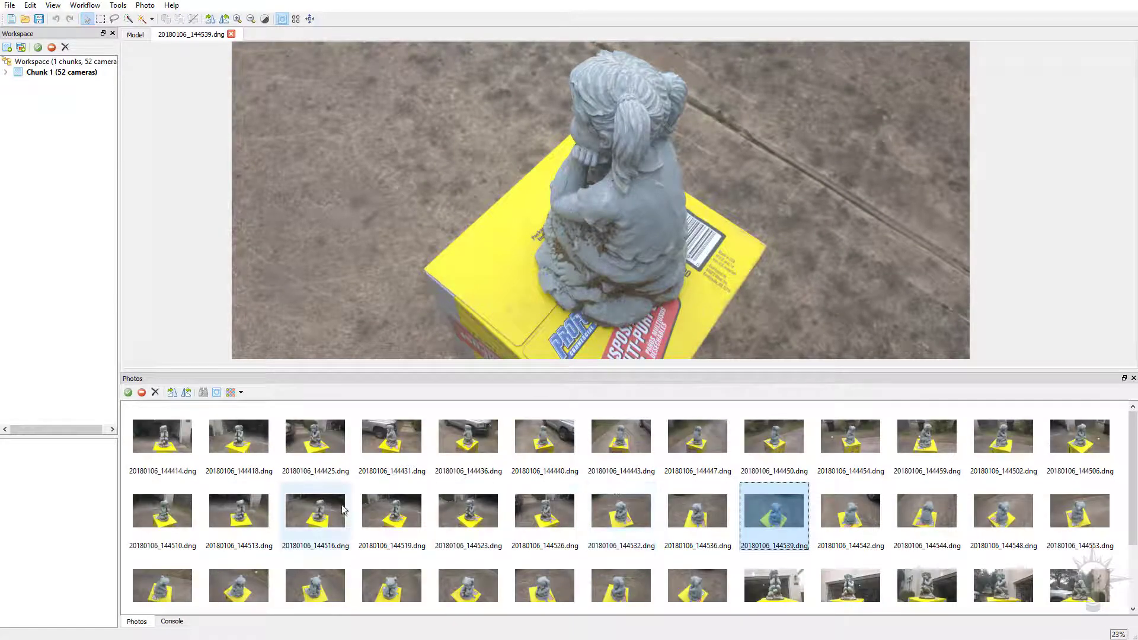
- Select all photos with Ctrl+A, narrow to one, and bring up 20180106_144431.dng's context menu
{"action": "left_click", "coordinate": [175, 443]}
{"action": "key", "text": "End"}
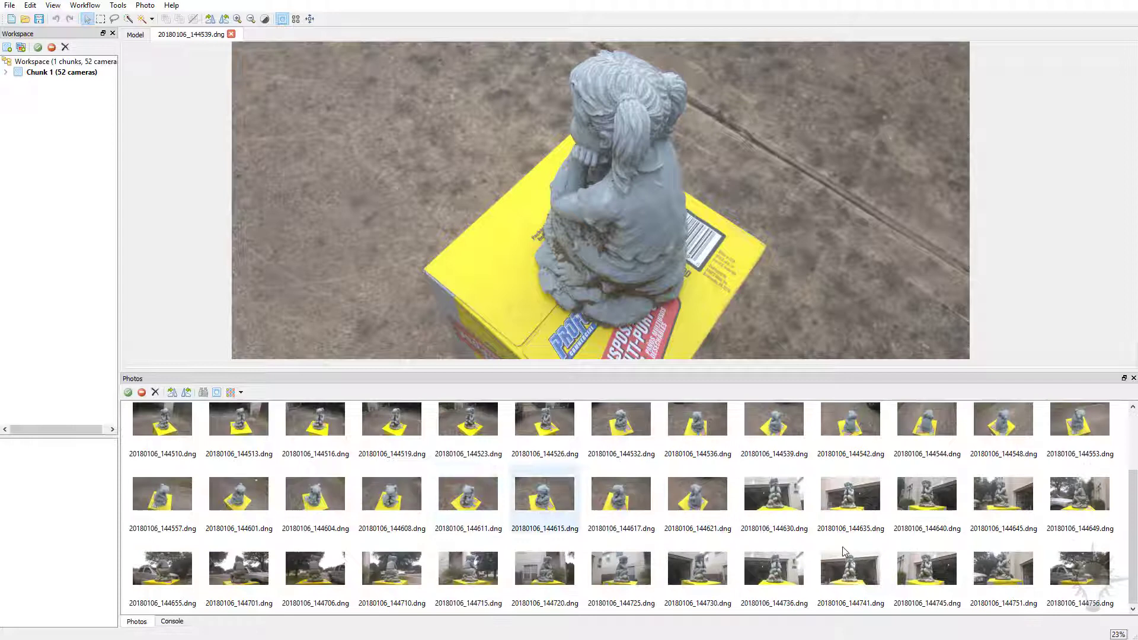
{"action": "key", "text": "ctrl+a"}
{"action": "scroll", "coordinate": [503, 508], "scroll_direction": "up", "scroll_amount": 1}
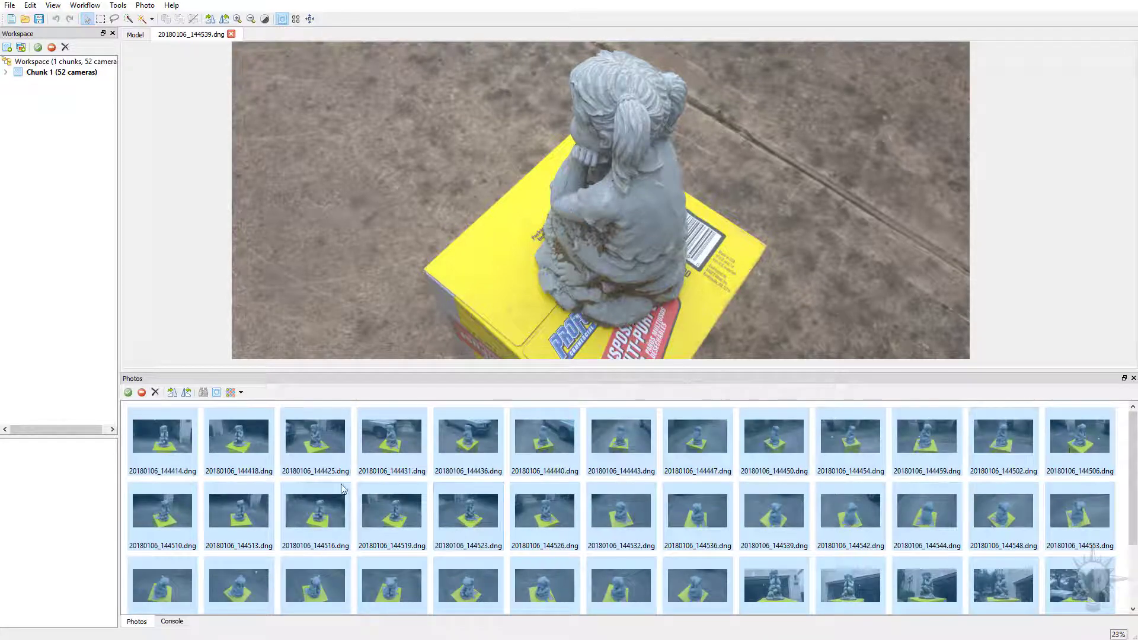
{"action": "left_click", "coordinate": [478, 457]}
{"action": "right_click", "coordinate": [384, 441]}
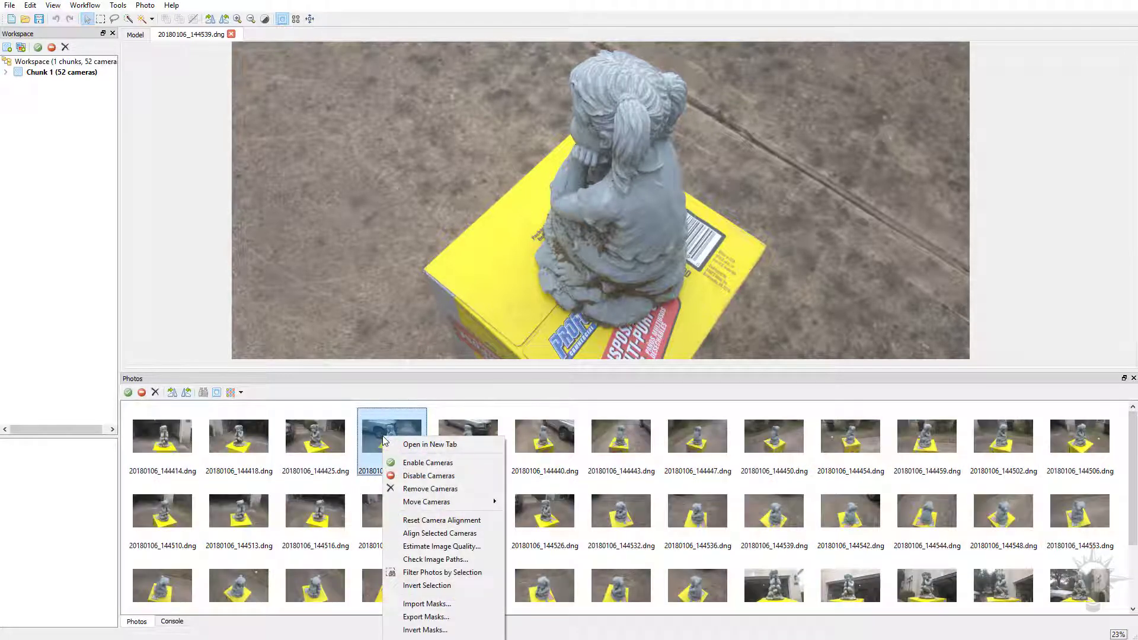
- Run Estimate Image Quality with Apply to set to All cameras
{"action": "left_click", "coordinate": [425, 548]}
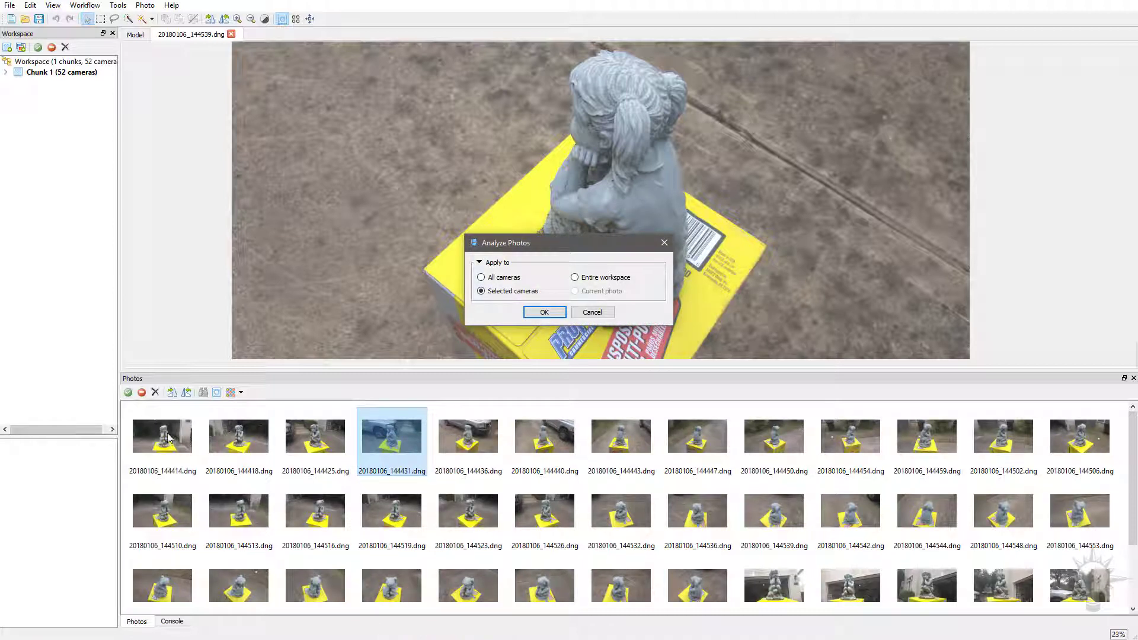
{"action": "left_click", "coordinate": [503, 276]}
{"action": "left_click", "coordinate": [544, 312]}
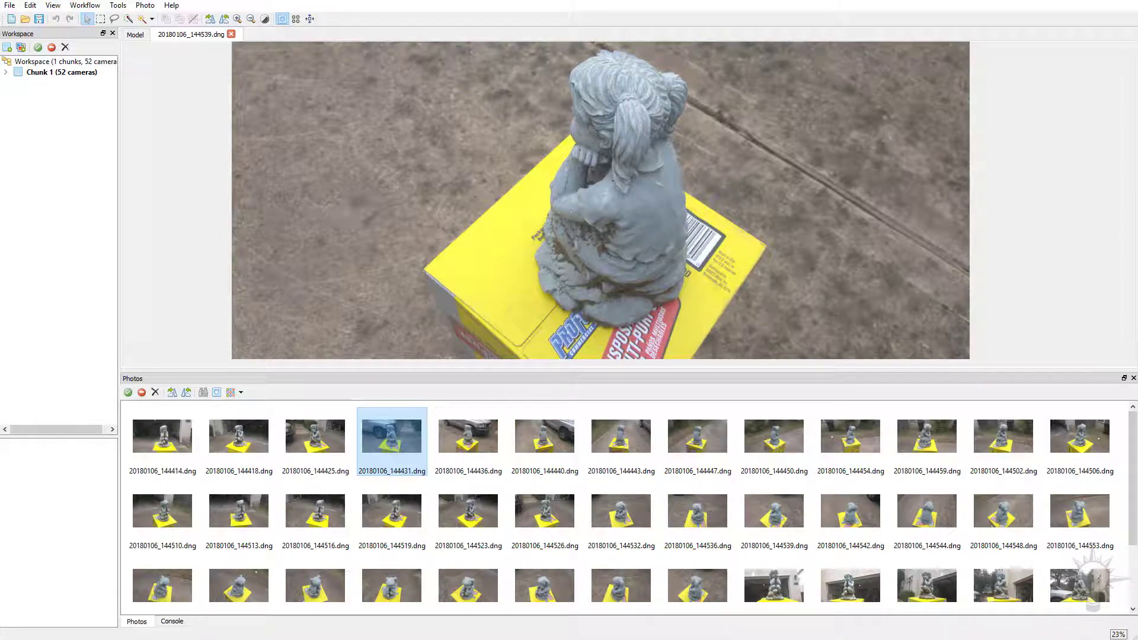
{"action": "key", "text": "ctrl+shift+Escape"}
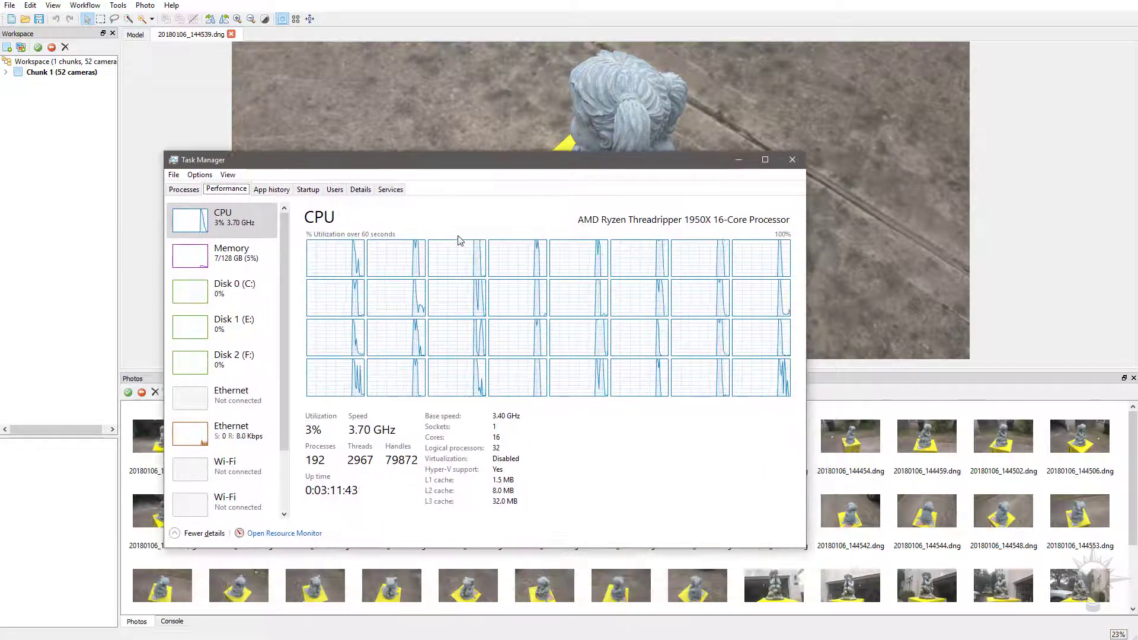
{"action": "key", "text": "super+Down"}
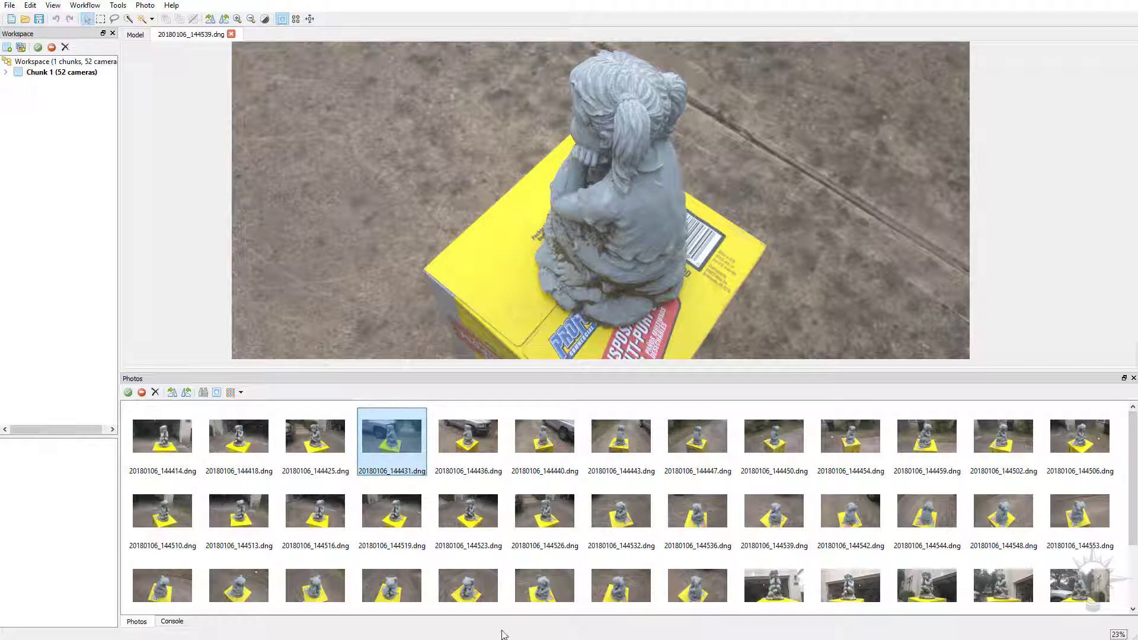
- Show the photos as a details table sorted by Quality, highest (0.812275) first
{"action": "left_click", "coordinate": [242, 396]}
{"action": "left_click", "coordinate": [244, 452]}
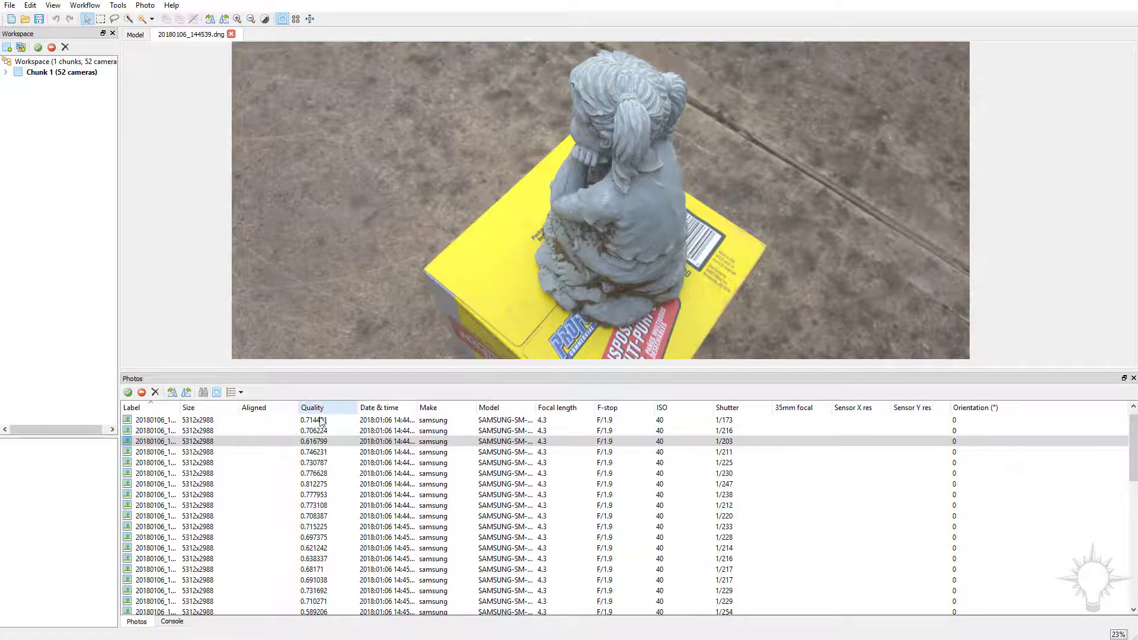
{"action": "scroll", "coordinate": [320, 421], "scroll_direction": "down", "scroll_amount": 10}
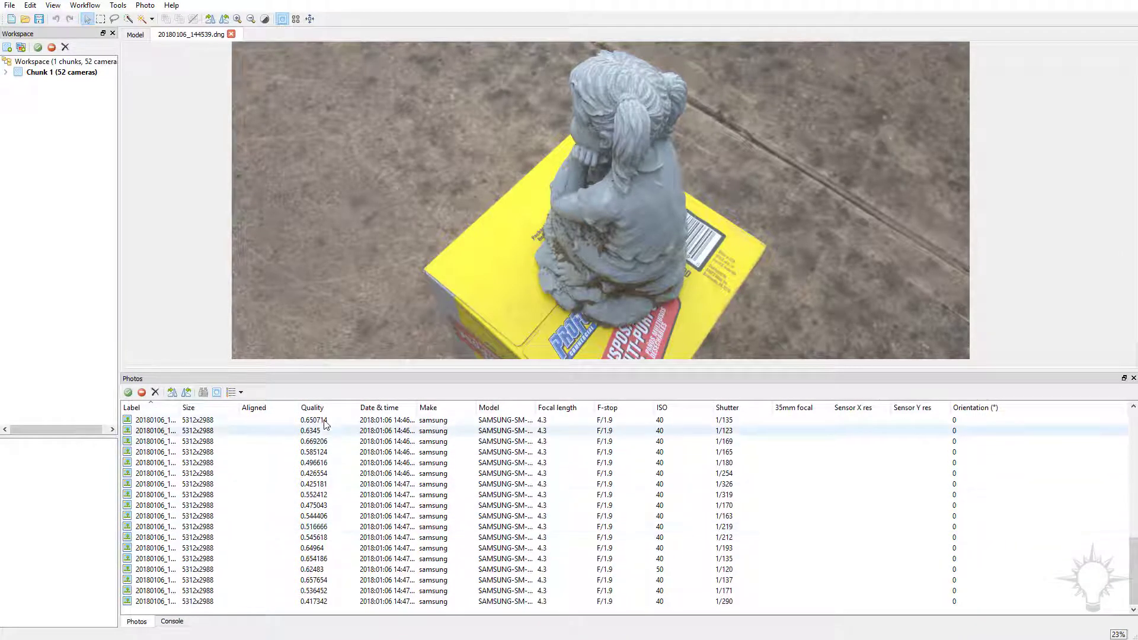
{"action": "scroll", "coordinate": [308, 569], "scroll_direction": "up", "scroll_amount": 10}
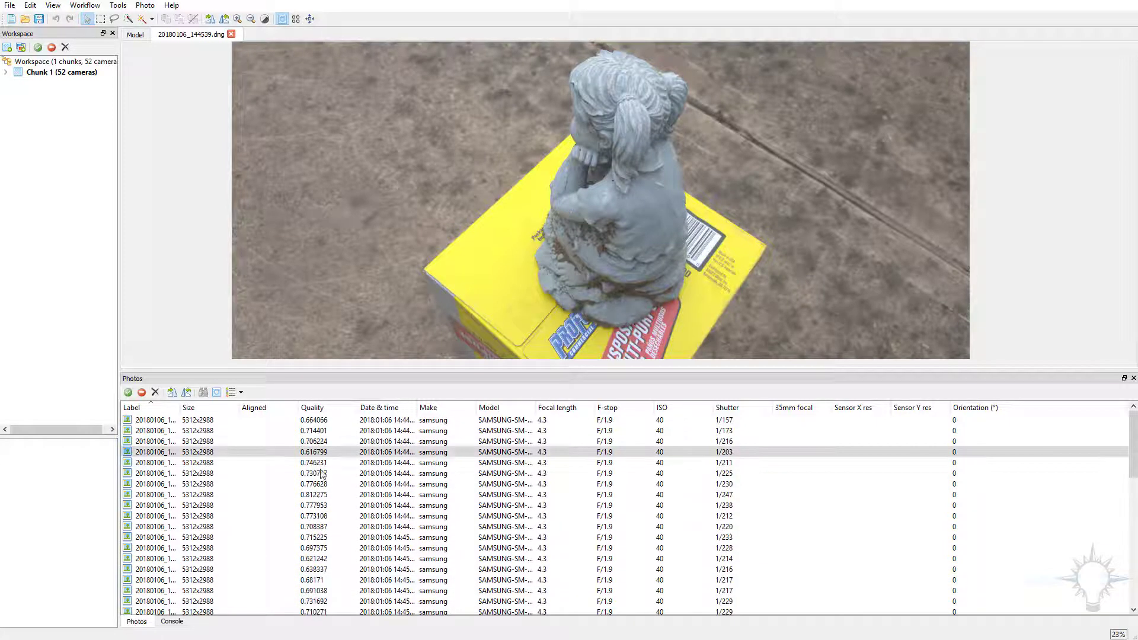
{"action": "left_click", "coordinate": [323, 408]}
{"action": "scroll", "coordinate": [333, 434], "scroll_direction": "up", "scroll_amount": 10}
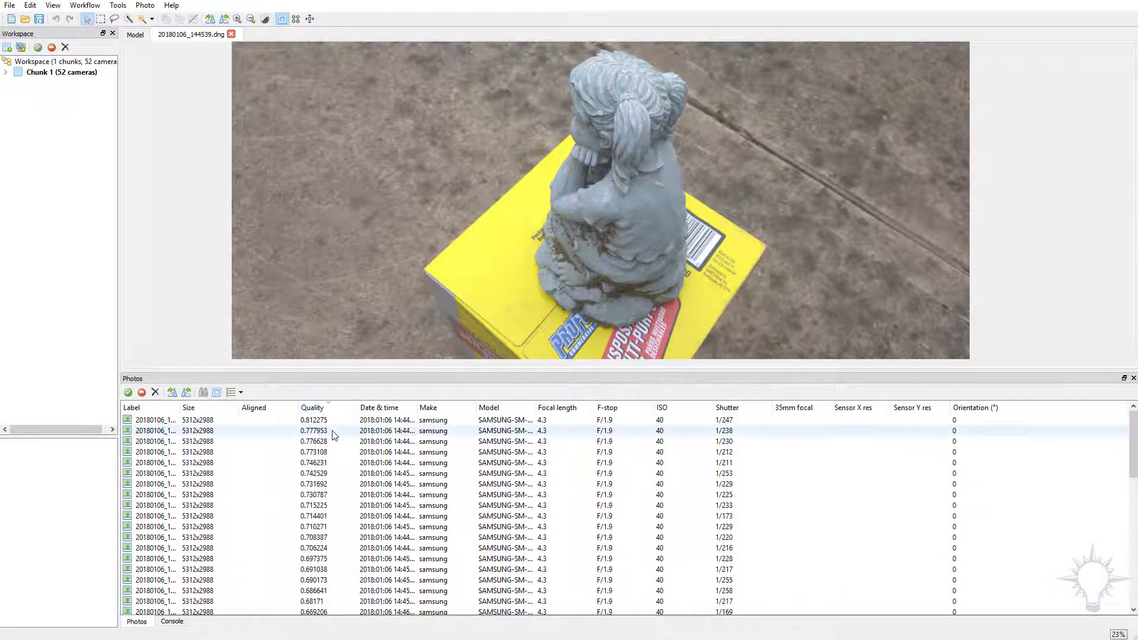
{"action": "left_click", "coordinate": [333, 422]}
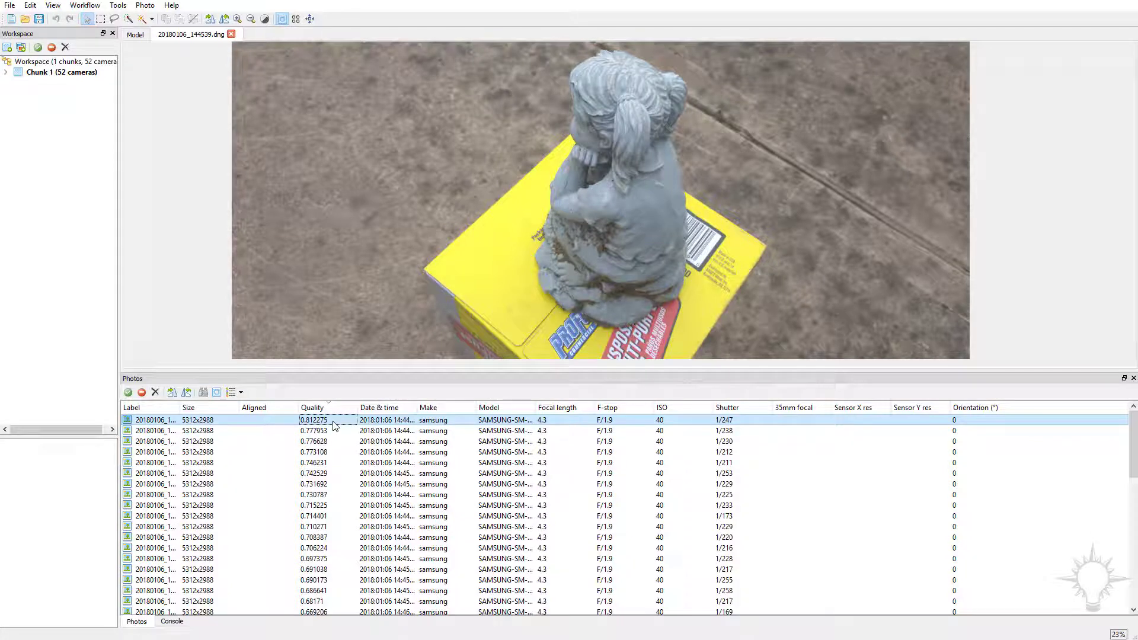
- Open the lowest-quality photo, 20180106_144756.dng (0.417342), and pan around it
{"action": "scroll", "coordinate": [333, 430], "scroll_direction": "down", "scroll_amount": 10}
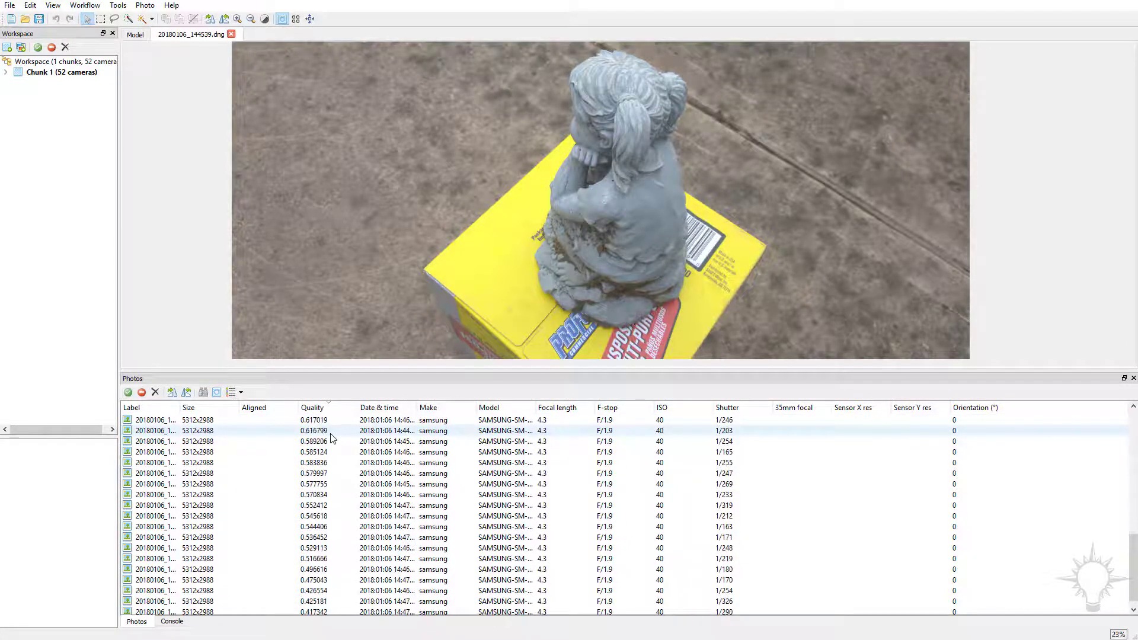
{"action": "scroll", "coordinate": [330, 441], "scroll_direction": "down", "scroll_amount": 1}
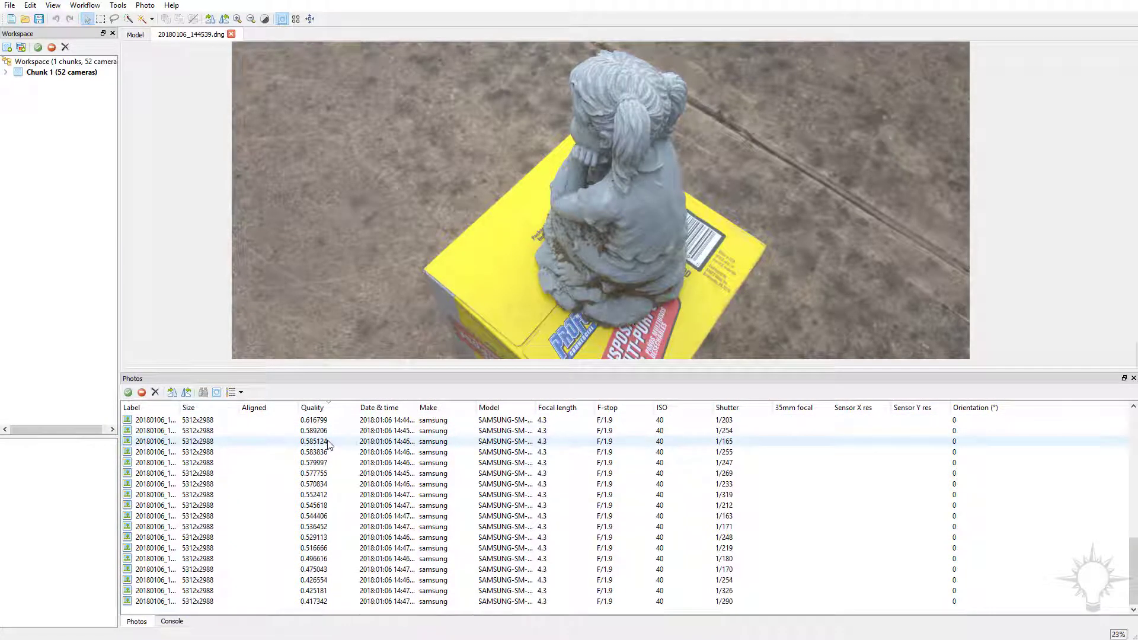
{"action": "left_click", "coordinate": [325, 559]}
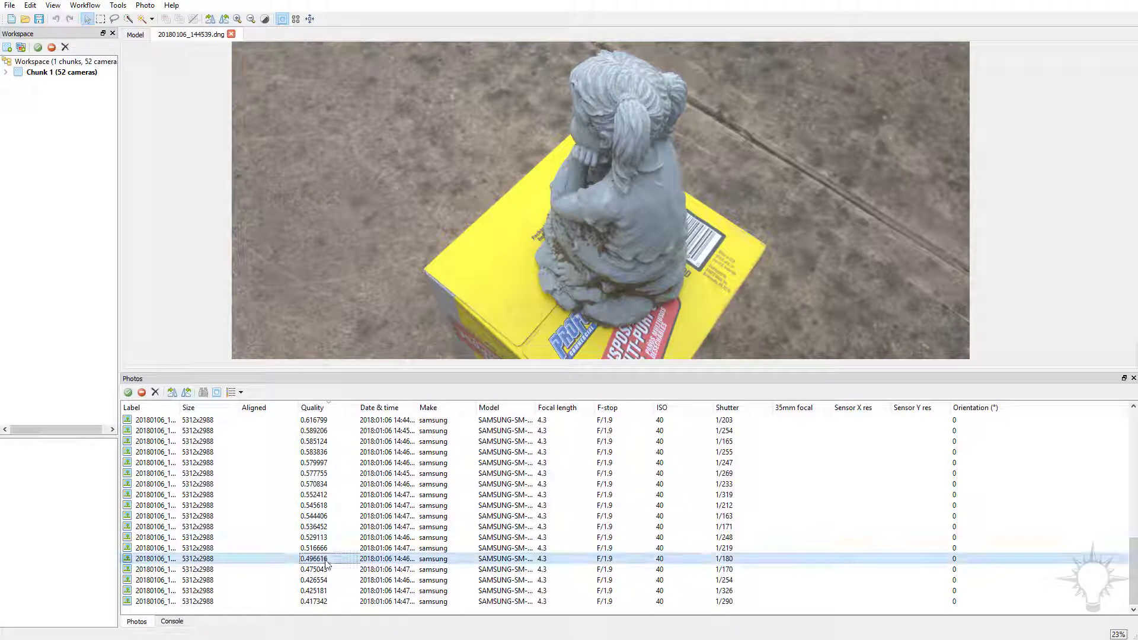
{"action": "left_click", "coordinate": [323, 601]}
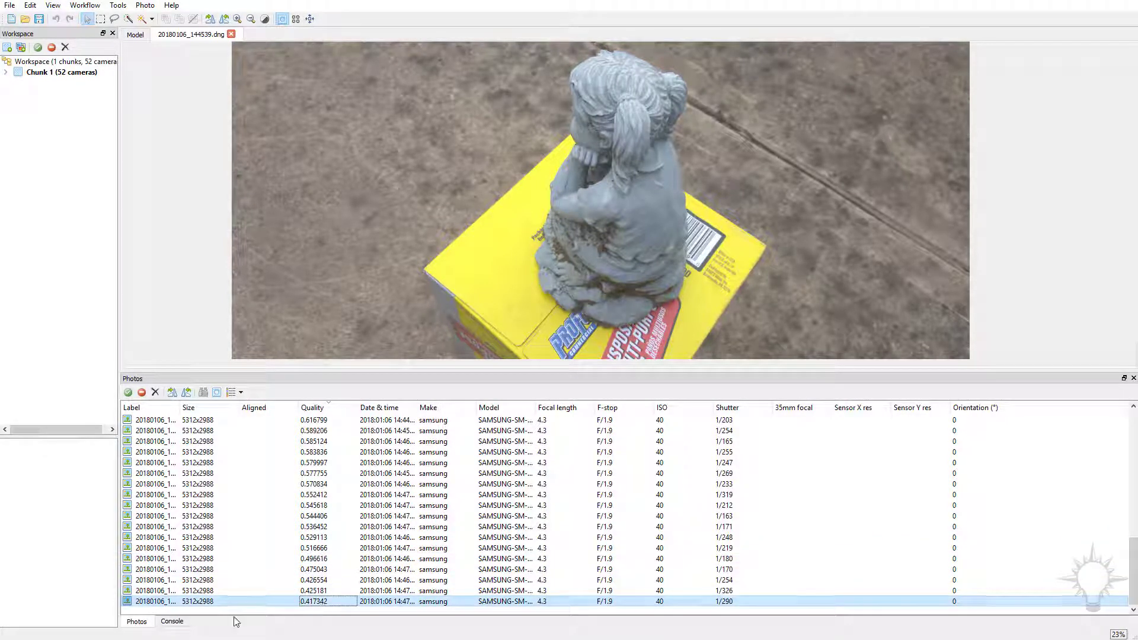
{"action": "double_click", "coordinate": [127, 602]}
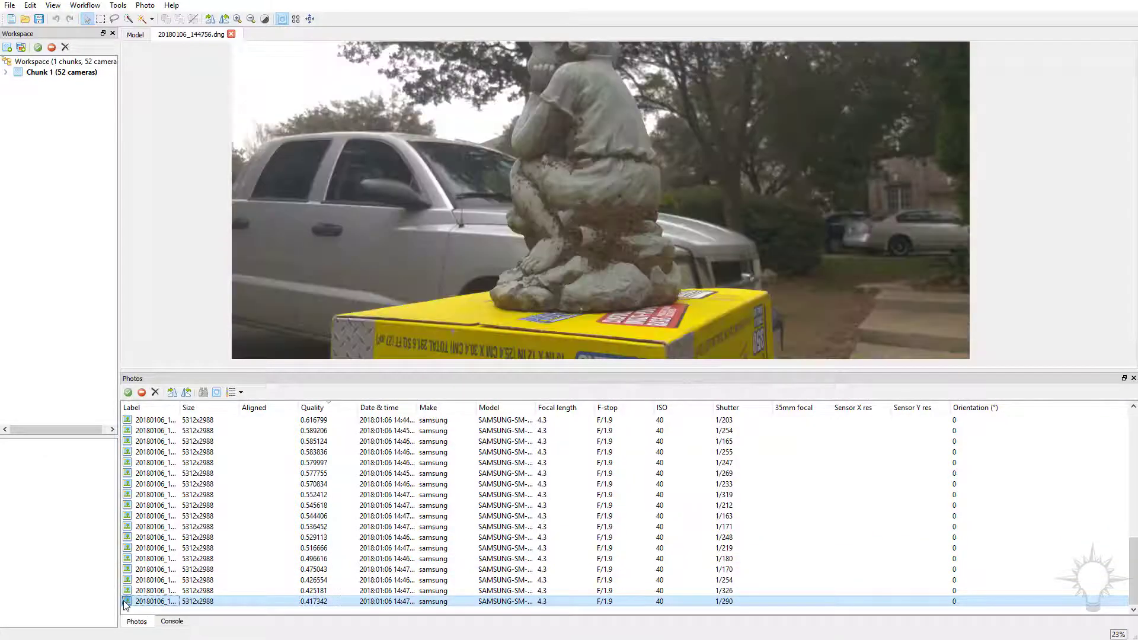
{"action": "scroll", "coordinate": [634, 211], "scroll_direction": "up", "scroll_amount": 3}
{"action": "scroll", "coordinate": [634, 211], "scroll_direction": "down", "scroll_amount": 3}
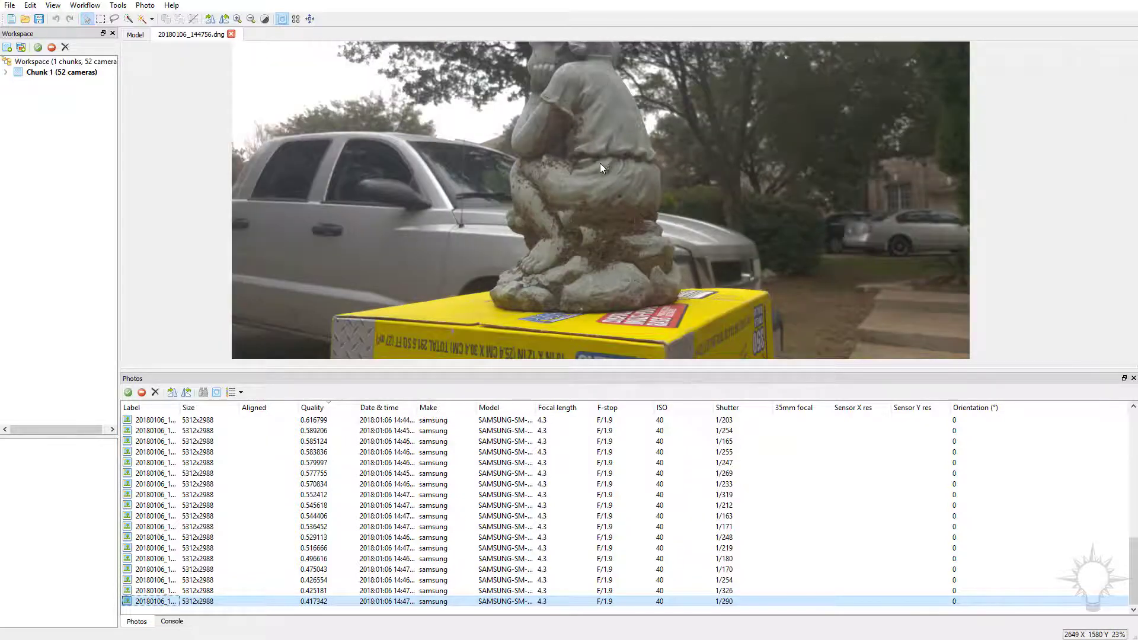
{"action": "left_click_drag", "start_coordinate": [600, 162], "coordinate": [568, 253]}
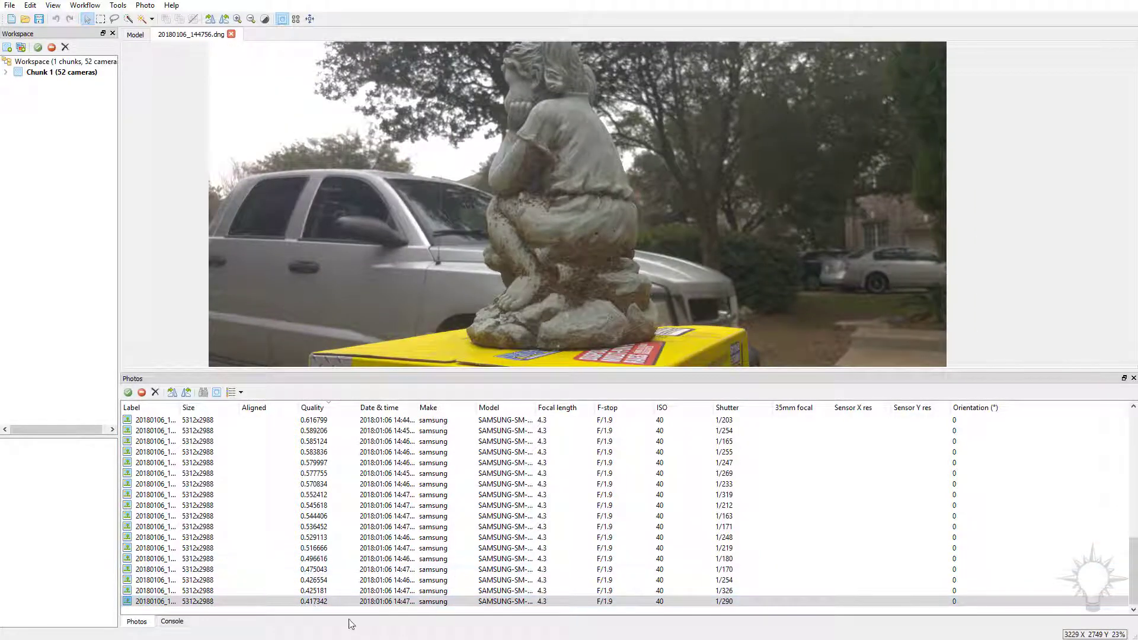
- Disable the four lowest-quality photos as cameras
{"action": "left_click", "coordinate": [320, 570], "text": "shift"}
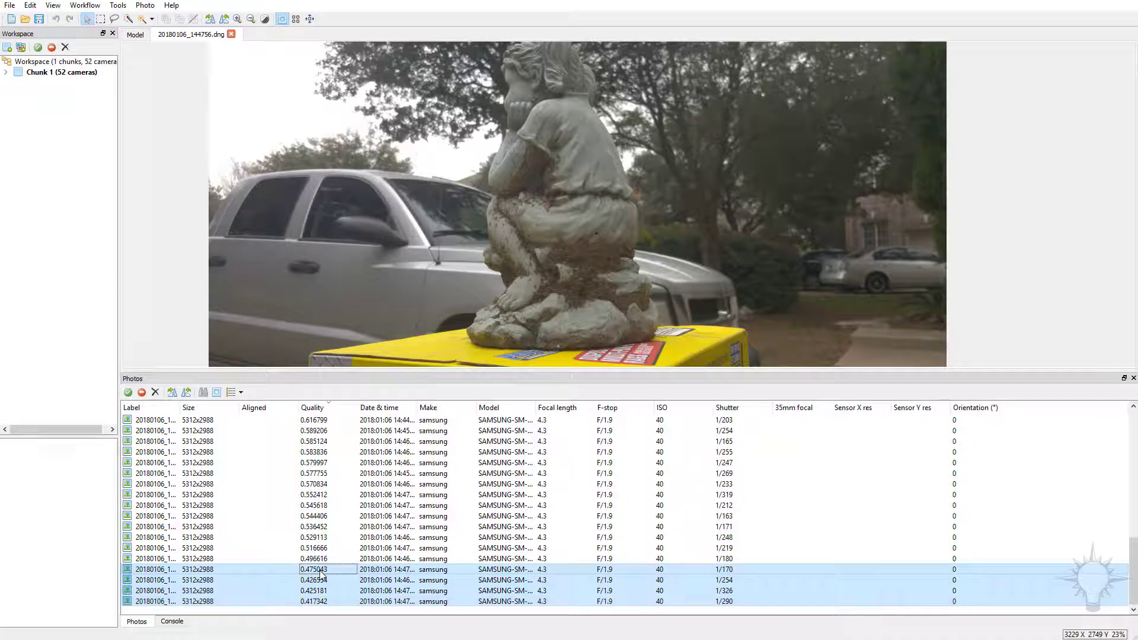
{"action": "right_click", "coordinate": [320, 571]}
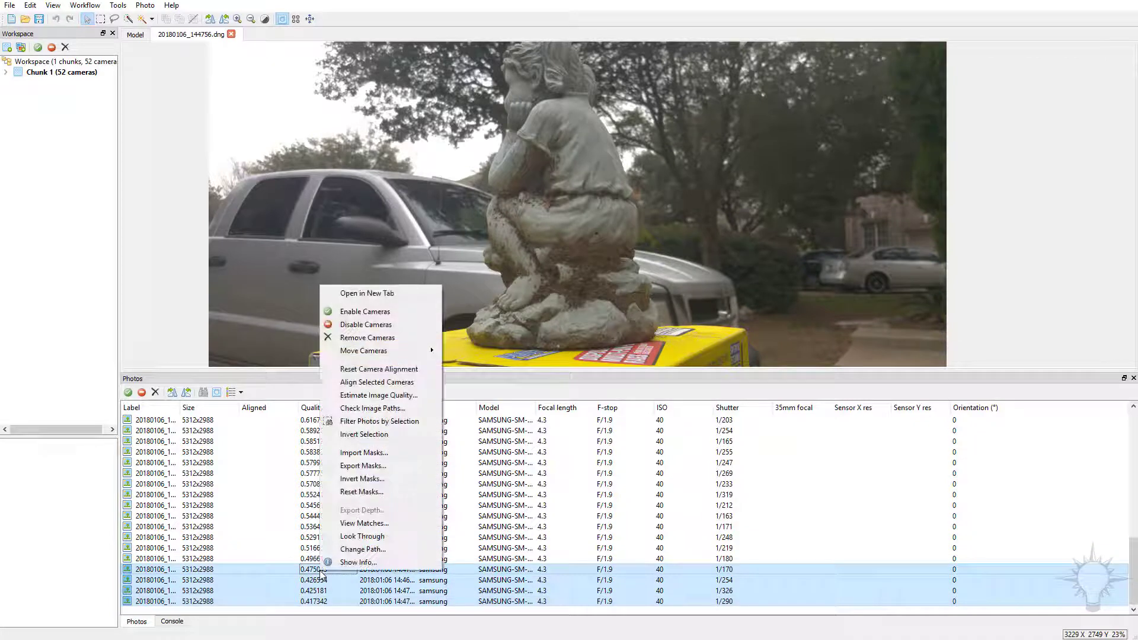
{"action": "left_click", "coordinate": [400, 326]}
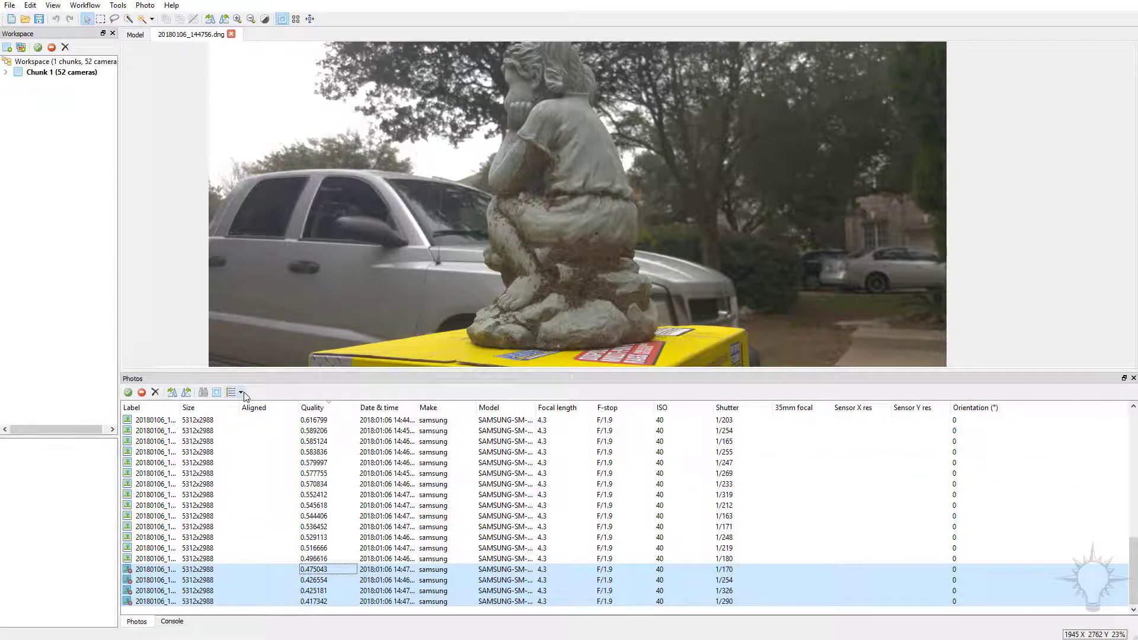
- Switch the Photos pane to Medium thumbnails
{"action": "left_click", "coordinate": [241, 393]}
{"action": "left_click", "coordinate": [249, 420]}
{"action": "scroll", "coordinate": [474, 492], "scroll_direction": "down", "scroll_amount": 2}
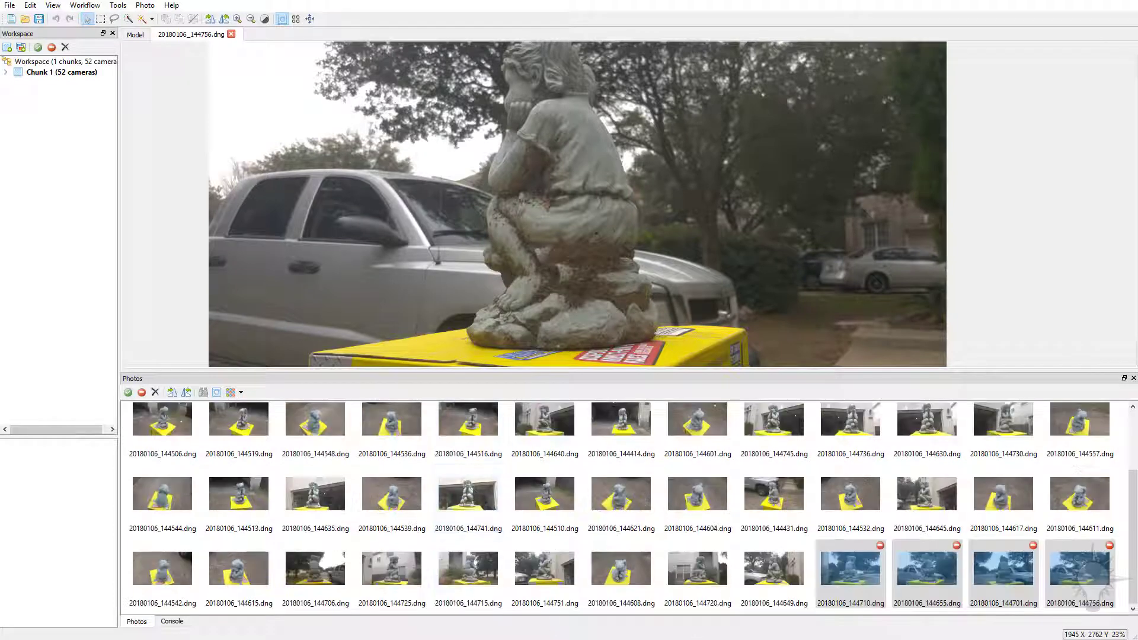
- Re-enable the four disabled photos, from 20180106_144710.dng onward
{"action": "left_click", "coordinate": [764, 563]}
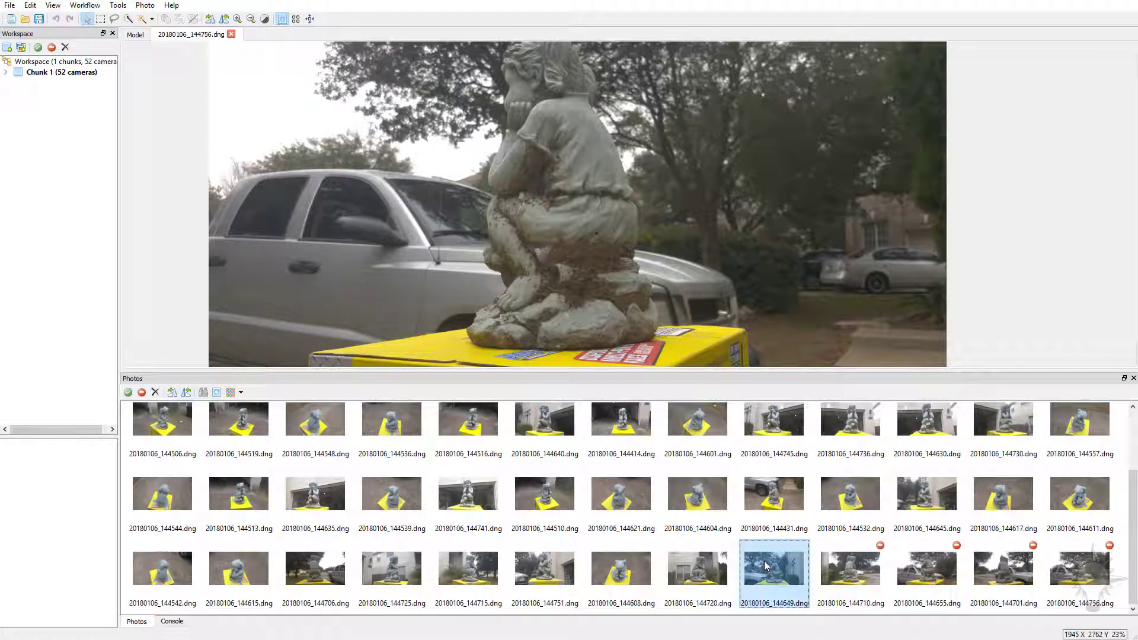
{"action": "left_click", "coordinate": [830, 557]}
{"action": "left_click", "coordinate": [1070, 559], "text": "shift"}
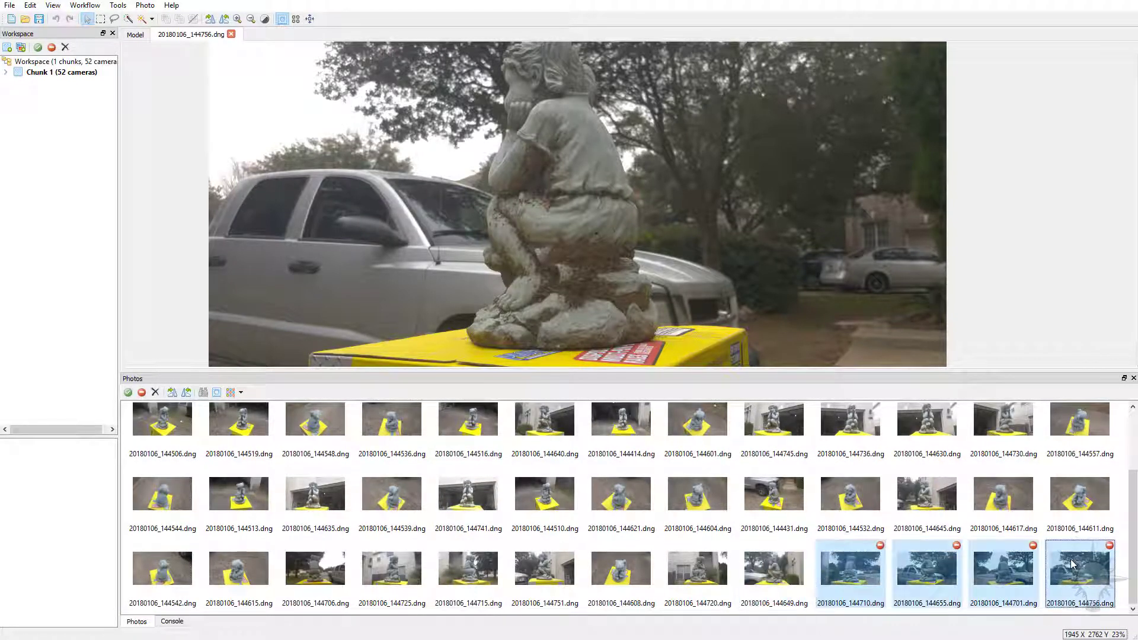
{"action": "right_click", "coordinate": [1071, 563]}
{"action": "left_click", "coordinate": [1108, 300]}
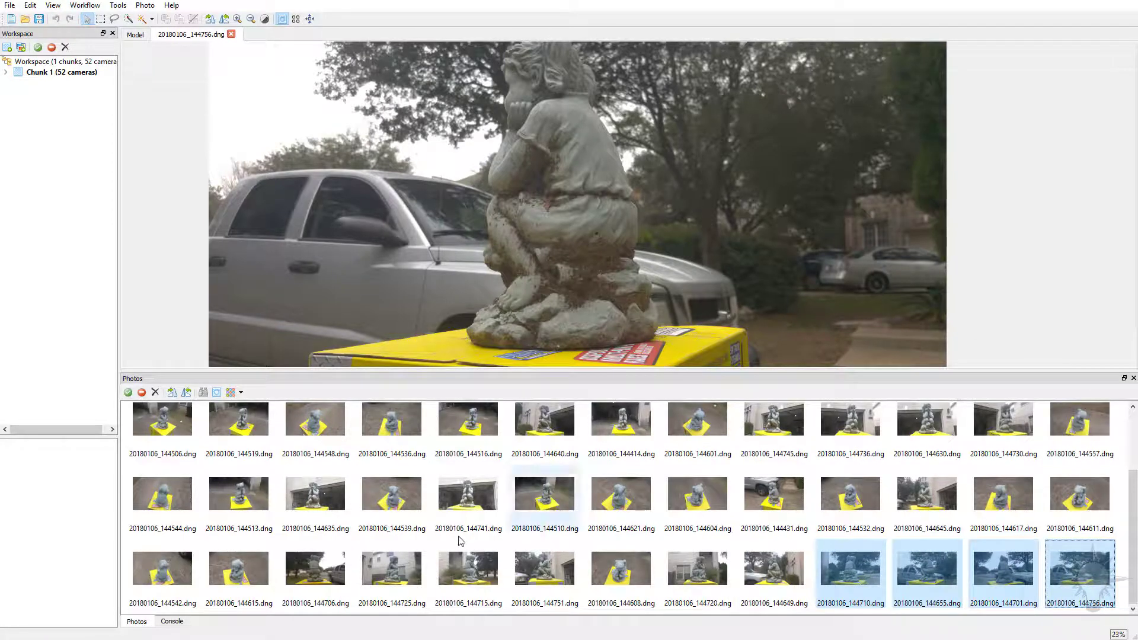
{"action": "scroll", "coordinate": [137, 492], "scroll_direction": "up", "scroll_amount": 2}
{"action": "left_click", "coordinate": [145, 432]}
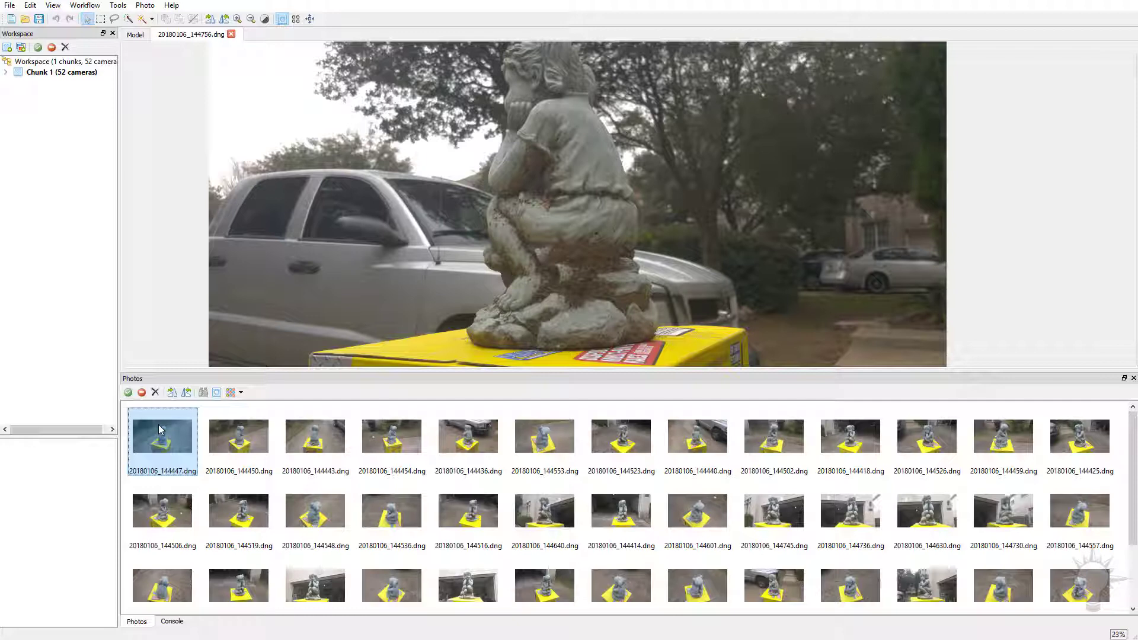
{"action": "scroll", "coordinate": [620, 246], "scroll_direction": "up", "scroll_amount": 3}
{"action": "scroll", "coordinate": [620, 246], "scroll_direction": "down", "scroll_amount": 3}
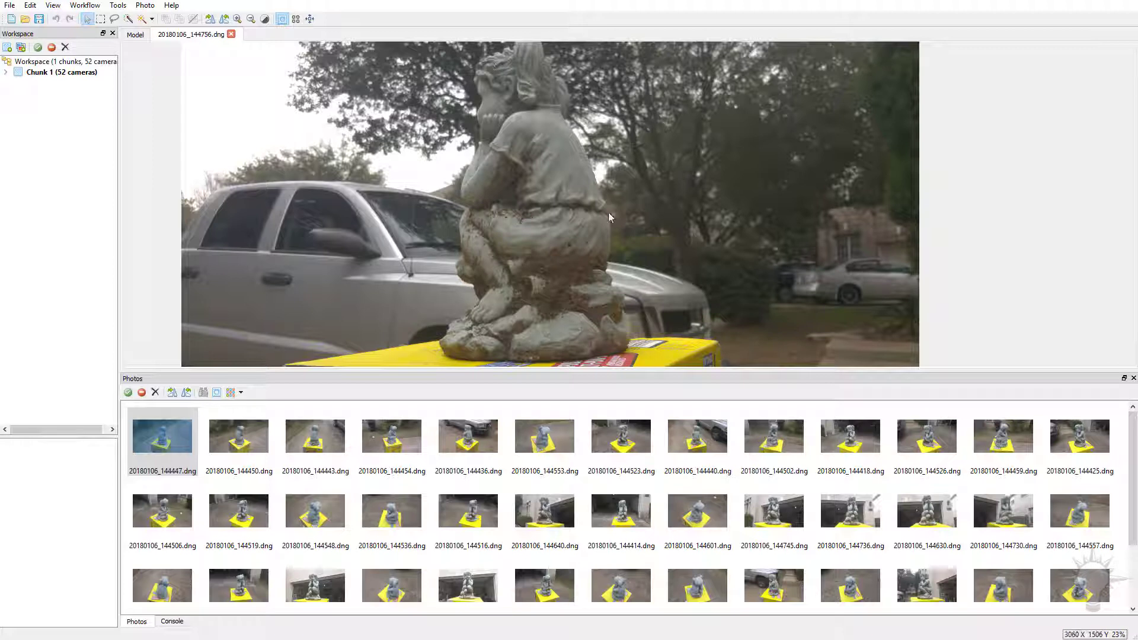
- Try Magic Wand selections on the trees and beside the statue's head
{"action": "left_click", "coordinate": [142, 18]}
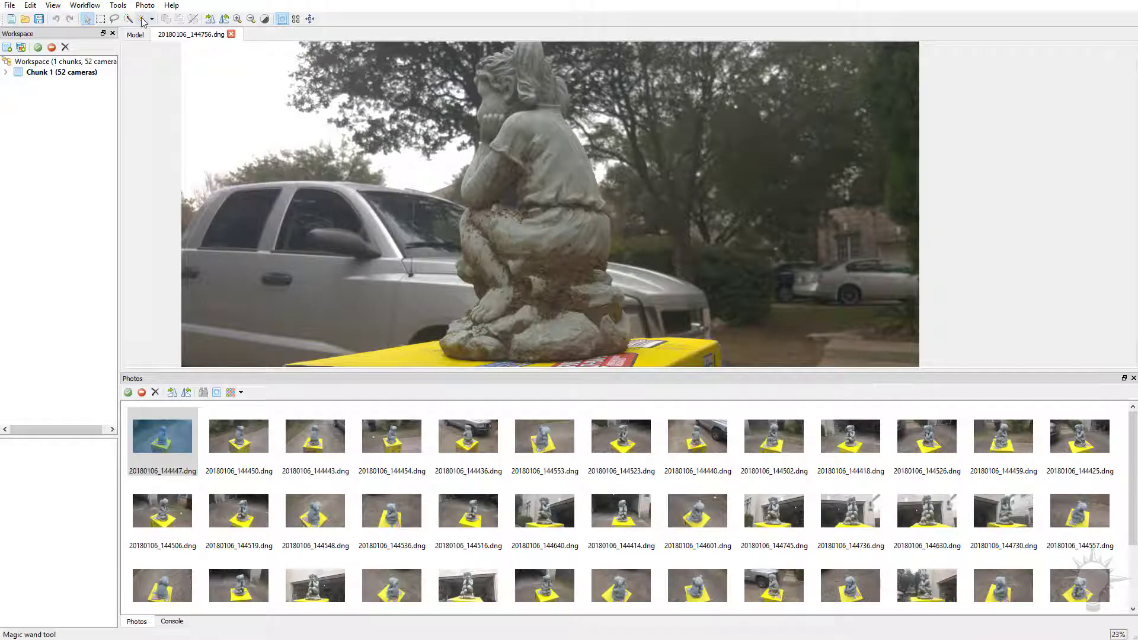
{"action": "left_click", "coordinate": [444, 130]}
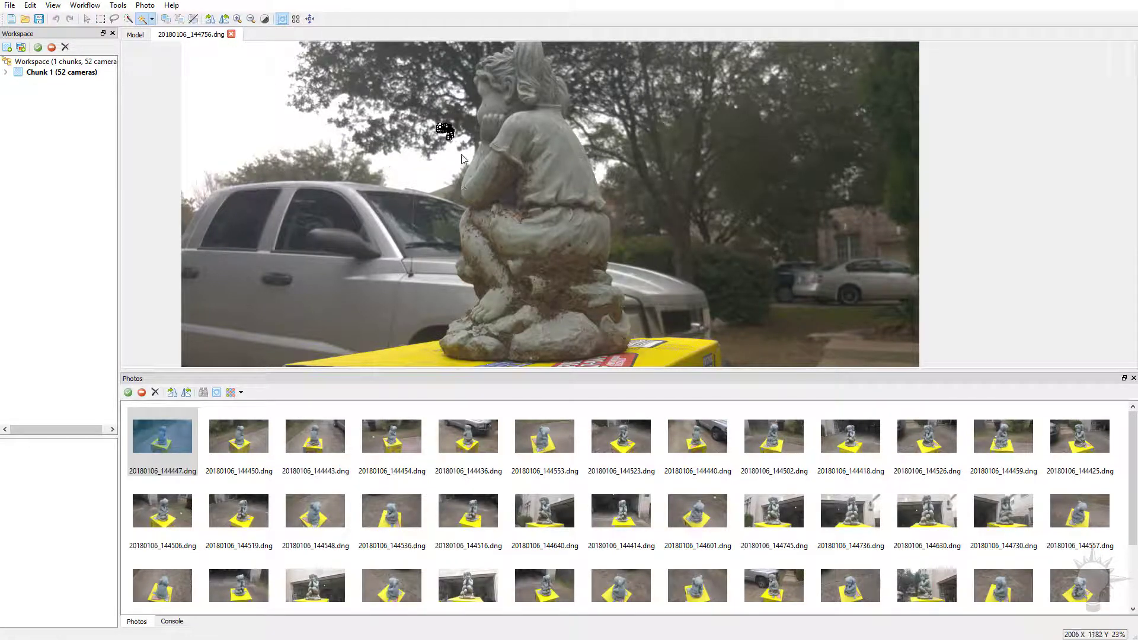
{"action": "left_click", "coordinate": [476, 113]}
{"action": "mouse_move", "coordinate": [478, 138]}
{"action": "left_mouse_down"}
{"action": "mouse_move", "coordinate": [456, 236]}
{"action": "mouse_move", "coordinate": [464, 260]}
{"action": "left_mouse_up"}
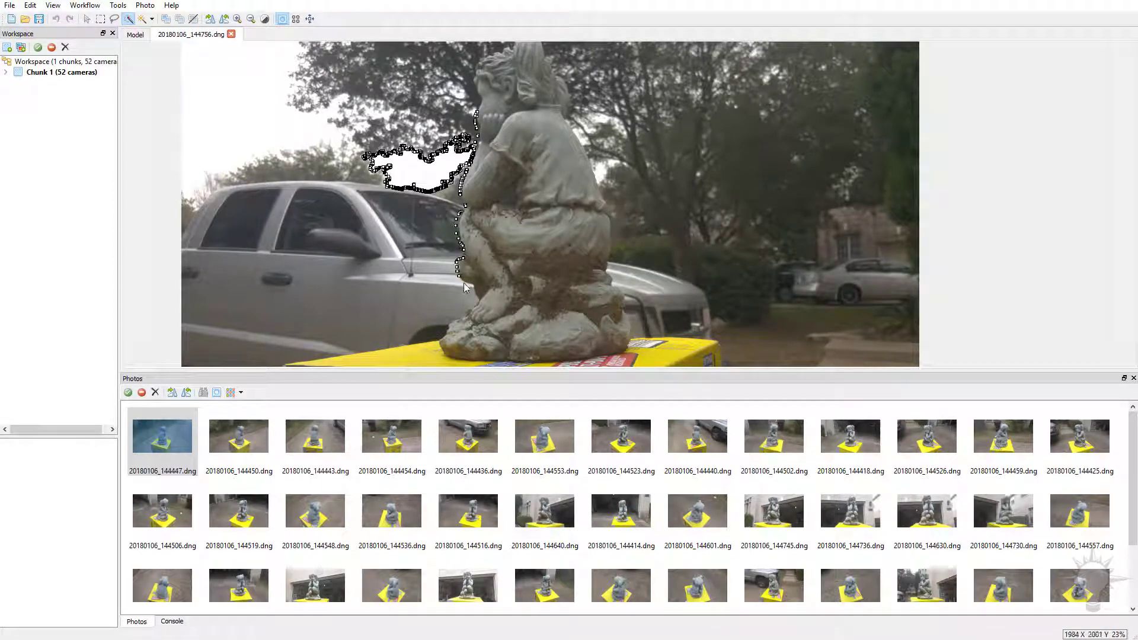
- Outline the background along the statue's left edge with Intelligent Scissors and add it to the mask
{"action": "left_click", "coordinate": [115, 18]}
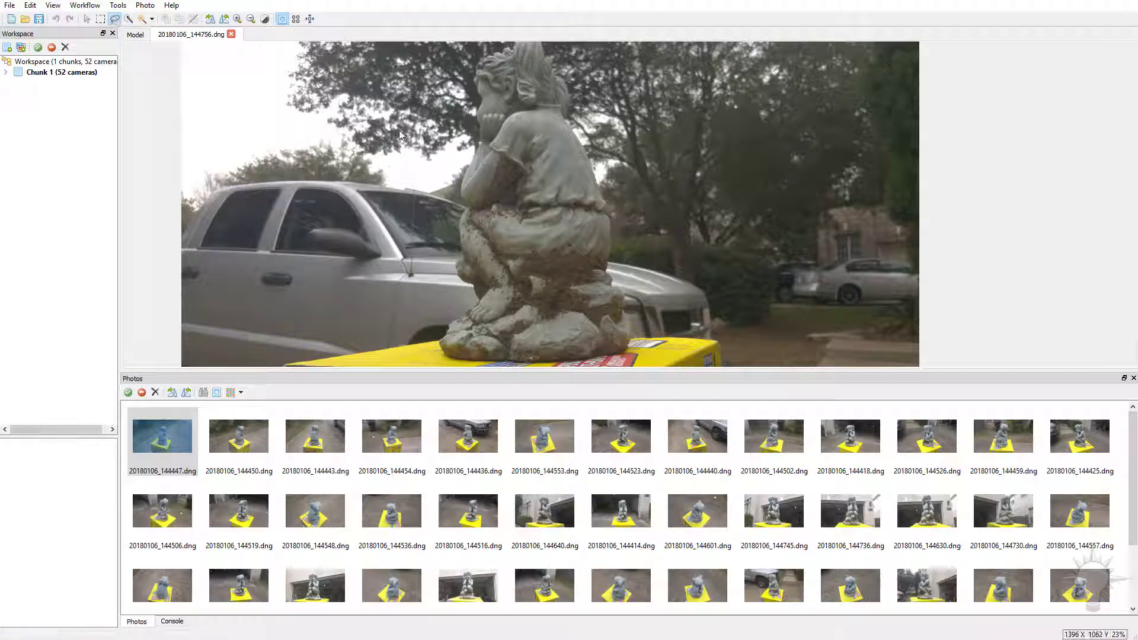
{"action": "left_click", "coordinate": [478, 140]}
{"action": "left_click", "coordinate": [470, 158]}
{"action": "left_click", "coordinate": [462, 178]}
{"action": "left_click", "coordinate": [459, 195]}
{"action": "left_click", "coordinate": [466, 203]}
{"action": "left_click", "coordinate": [462, 212]}
{"action": "left_click", "coordinate": [434, 201]}
{"action": "left_click", "coordinate": [425, 150]}
{"action": "left_click", "coordinate": [478, 141]}
{"action": "key", "text": "ctrl+shift+a"}
- Add a rectangle over the truck window to the mask
{"action": "key", "text": "m"}
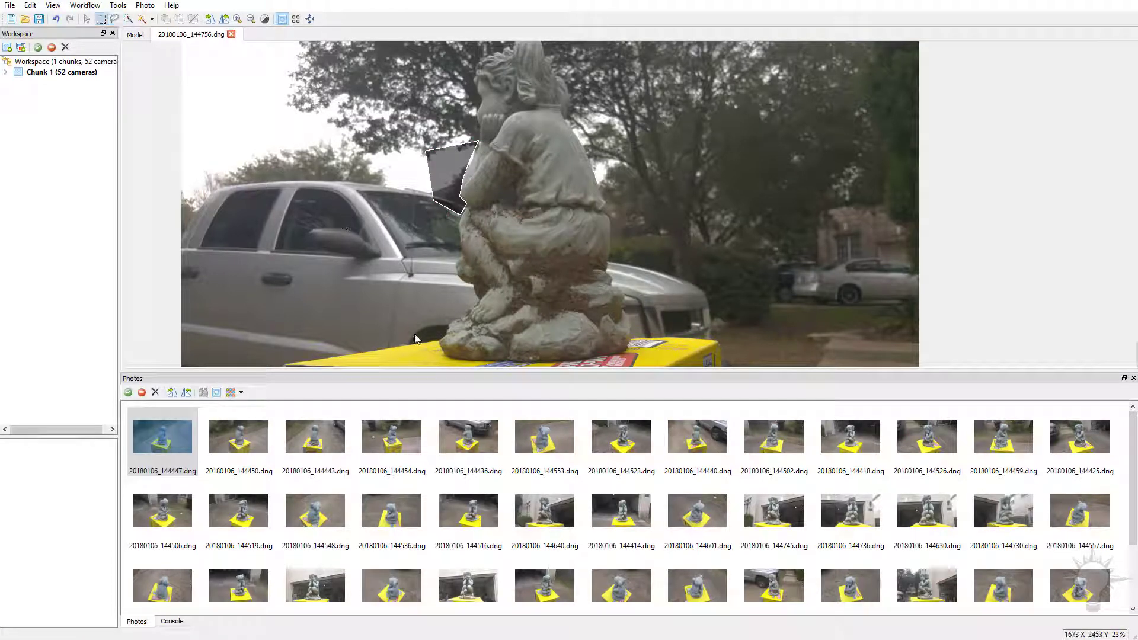
{"action": "left_click_drag", "start_coordinate": [373, 168], "coordinate": [447, 293]}
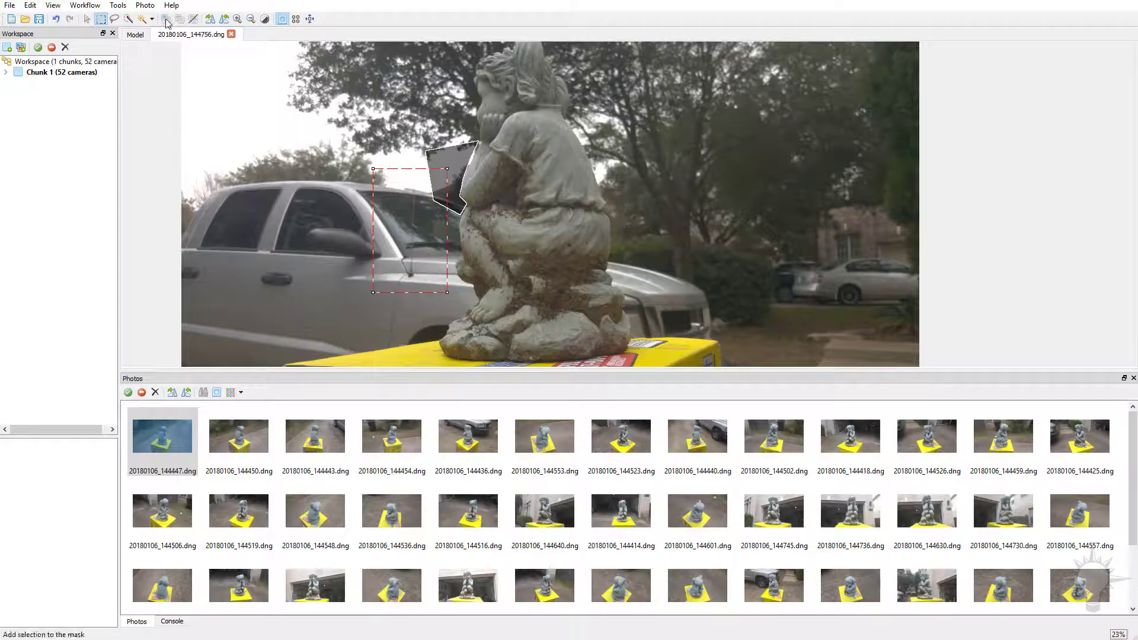
{"action": "left_click", "coordinate": [166, 18]}
- Outline the area lower along the statue's edge and add it to the mask
{"action": "left_click", "coordinate": [114, 19]}
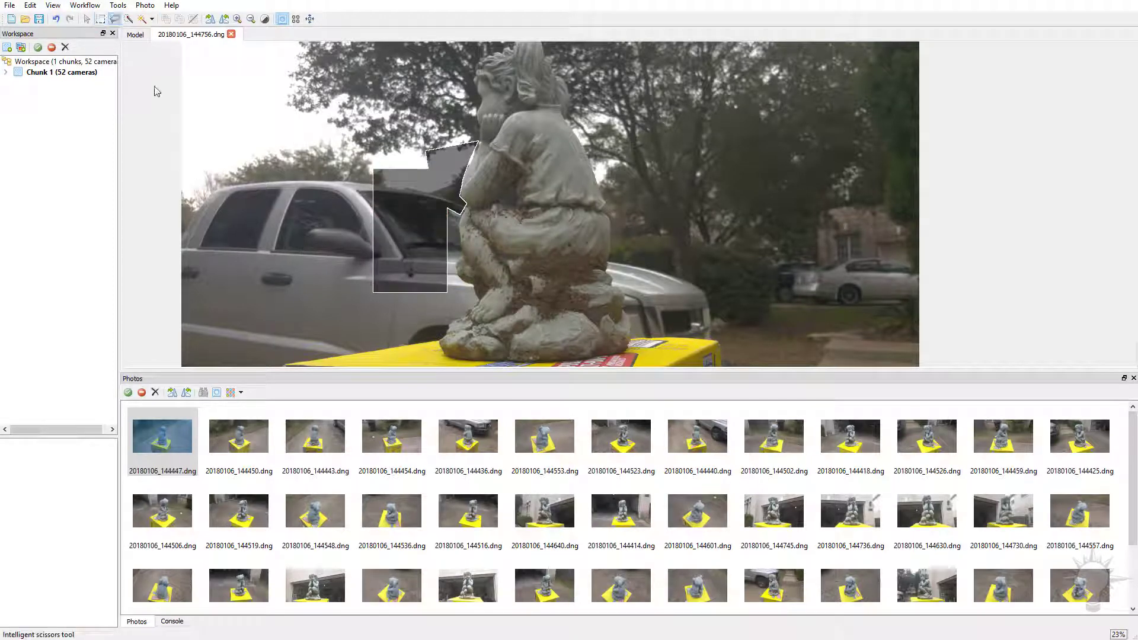
{"action": "left_click", "coordinate": [439, 199]}
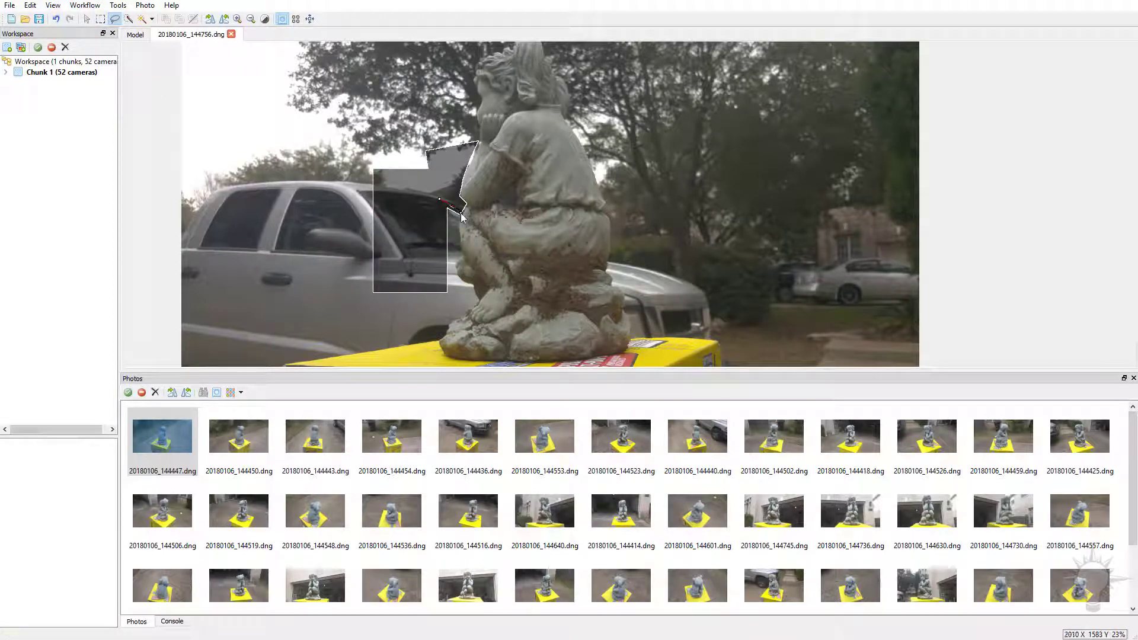
{"action": "left_click", "coordinate": [461, 213]}
{"action": "left_click", "coordinate": [462, 247]}
{"action": "left_click", "coordinate": [463, 255]}
{"action": "left_click", "coordinate": [418, 258]}
{"action": "left_click", "coordinate": [439, 199]}
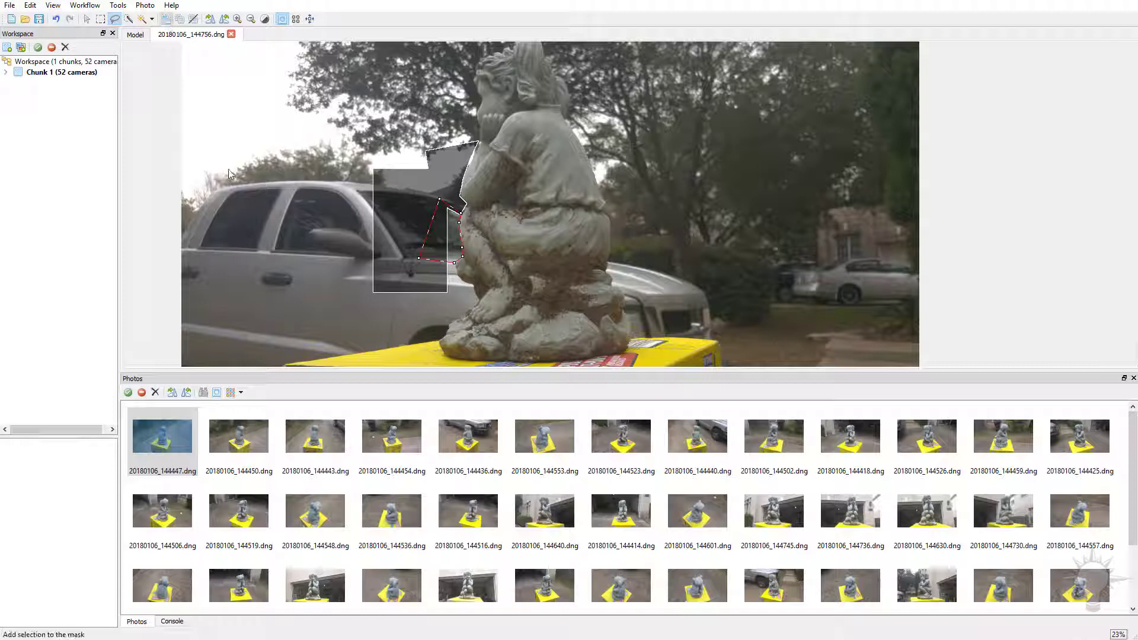
{"action": "left_click", "coordinate": [166, 18]}
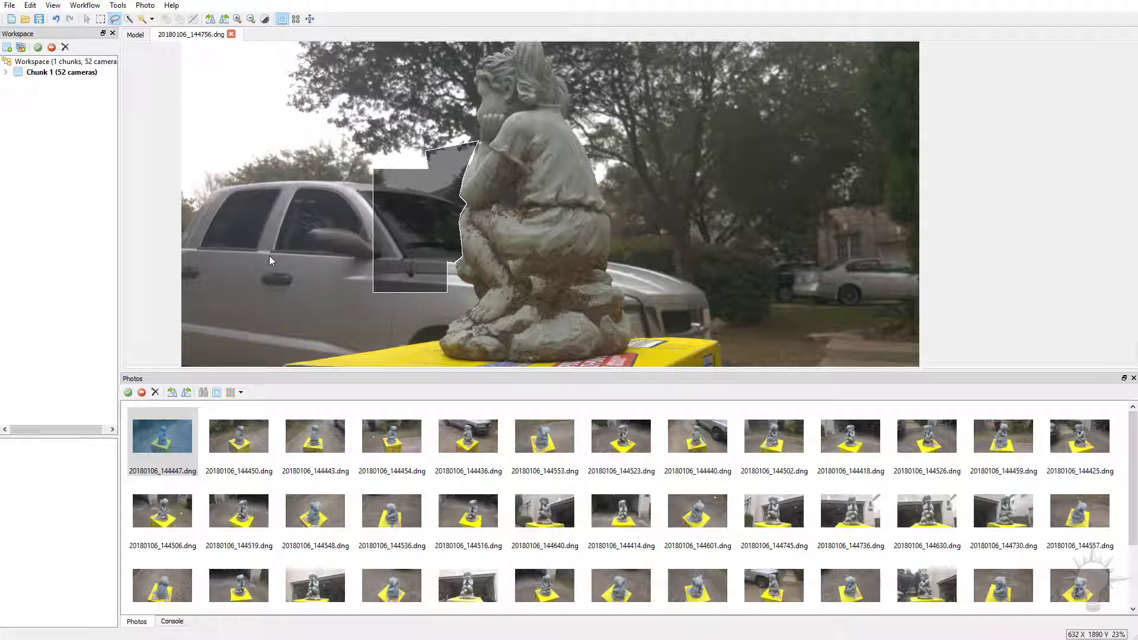
- Reset the mask on photo 20180106_144756.dng so no area is masked
{"action": "right_click", "coordinate": [401, 260]}
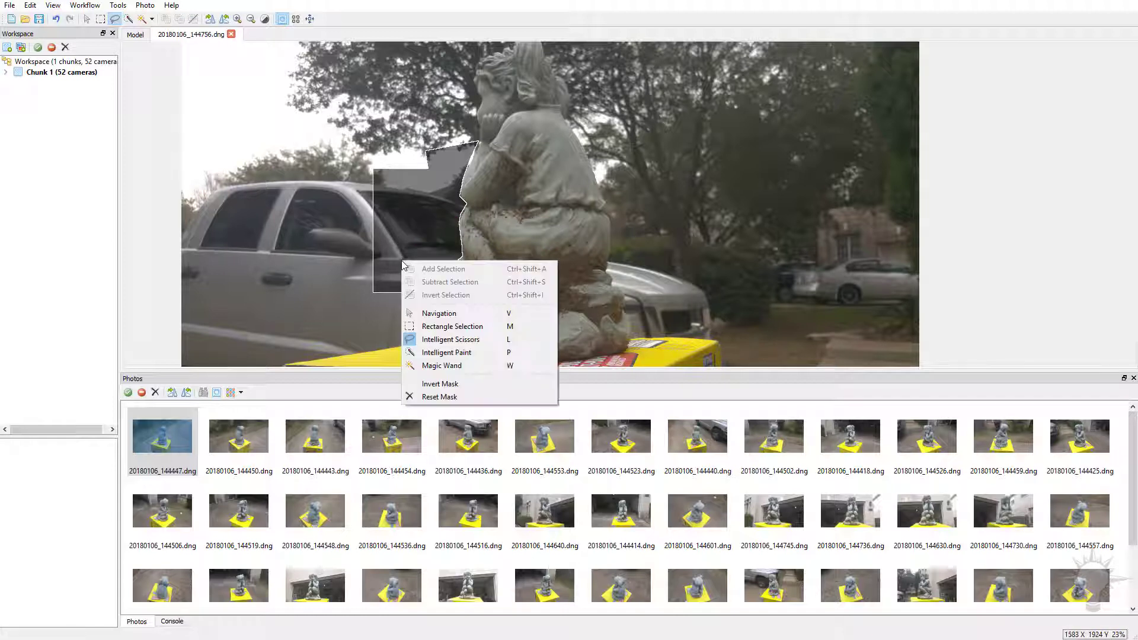
{"action": "left_click", "coordinate": [441, 396]}
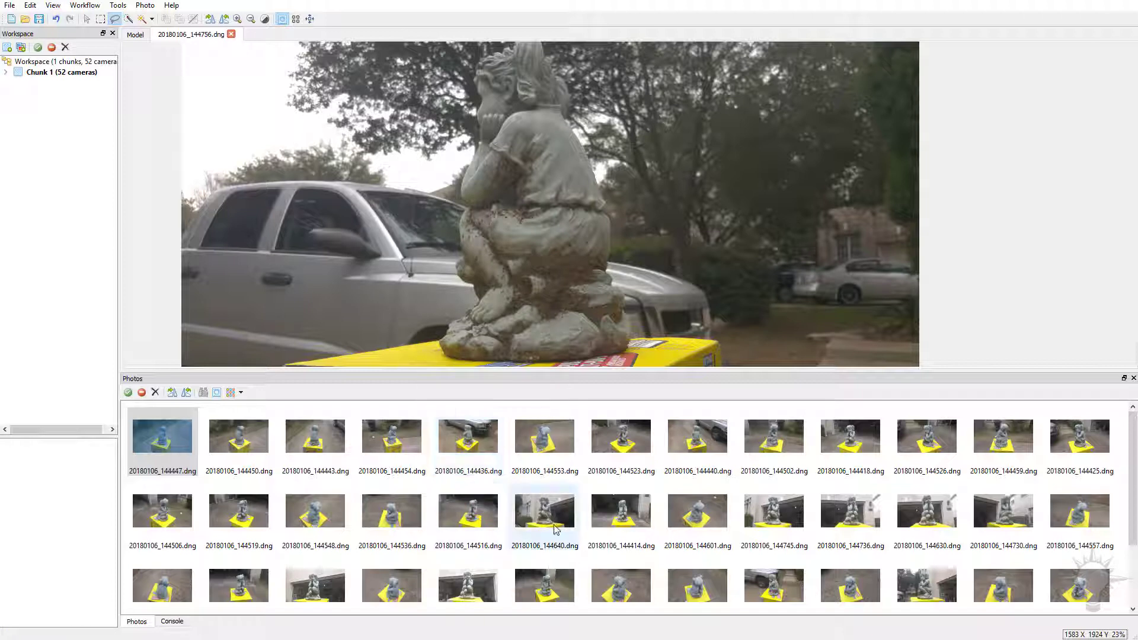